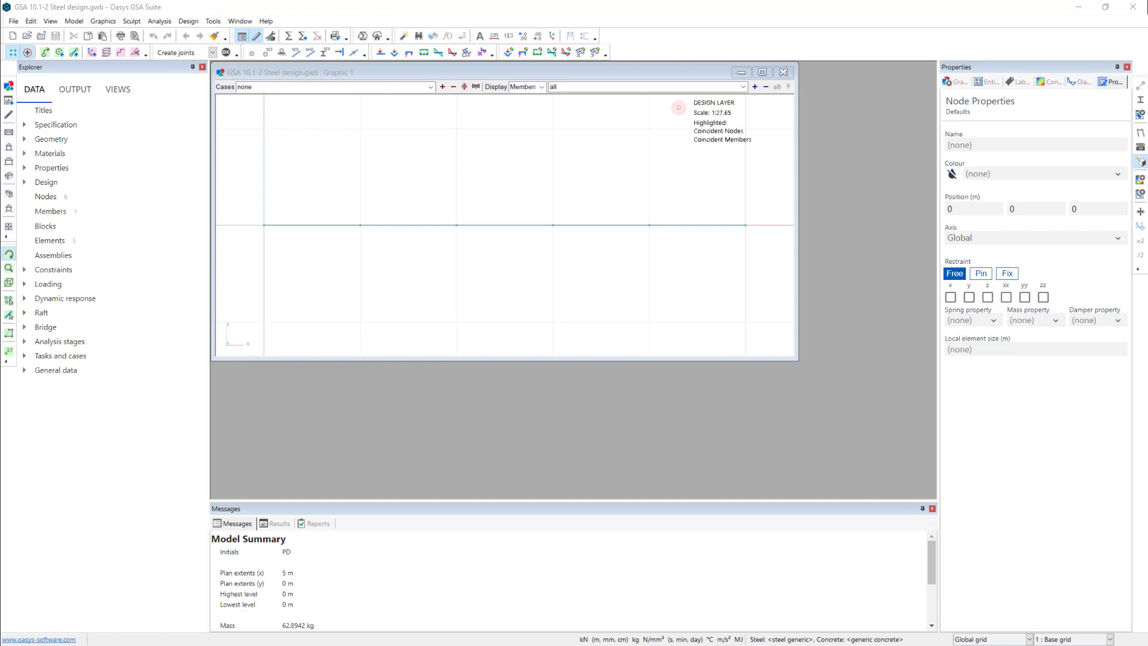
Orbit to an isometric view with end supports shown and the beam drawn as a solid I-section
{"action": "left_click_drag", "start_coordinate": [692, 295], "coordinate": [625, 225]}
{"action": "left_click", "coordinate": [282, 52]}
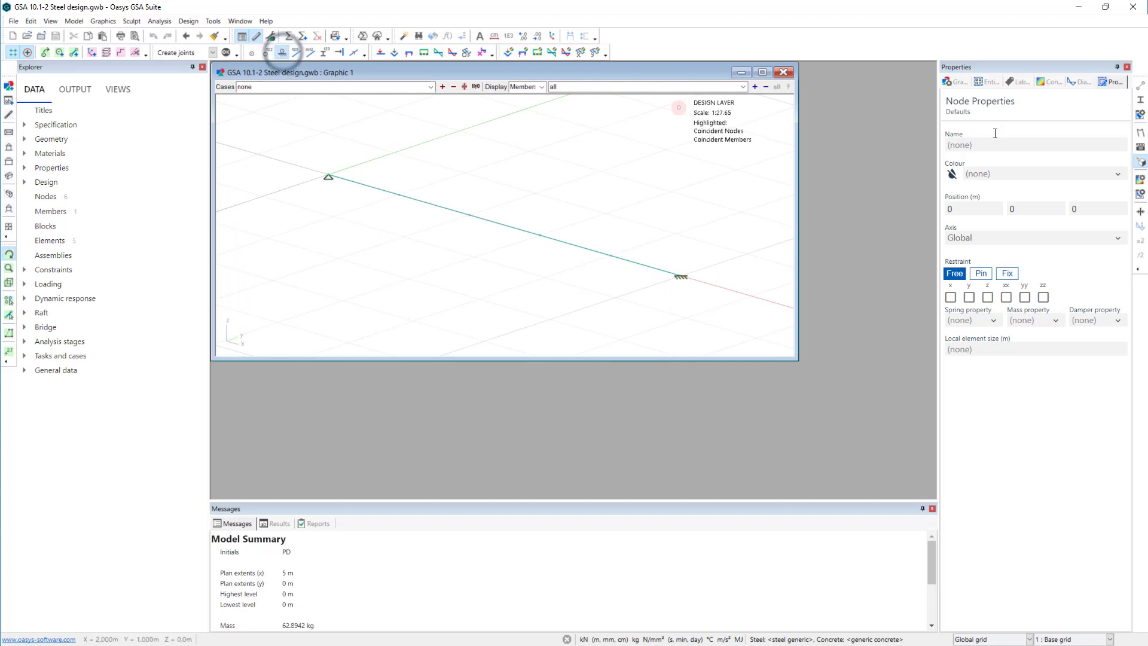
{"action": "left_click", "coordinate": [1140, 99]}
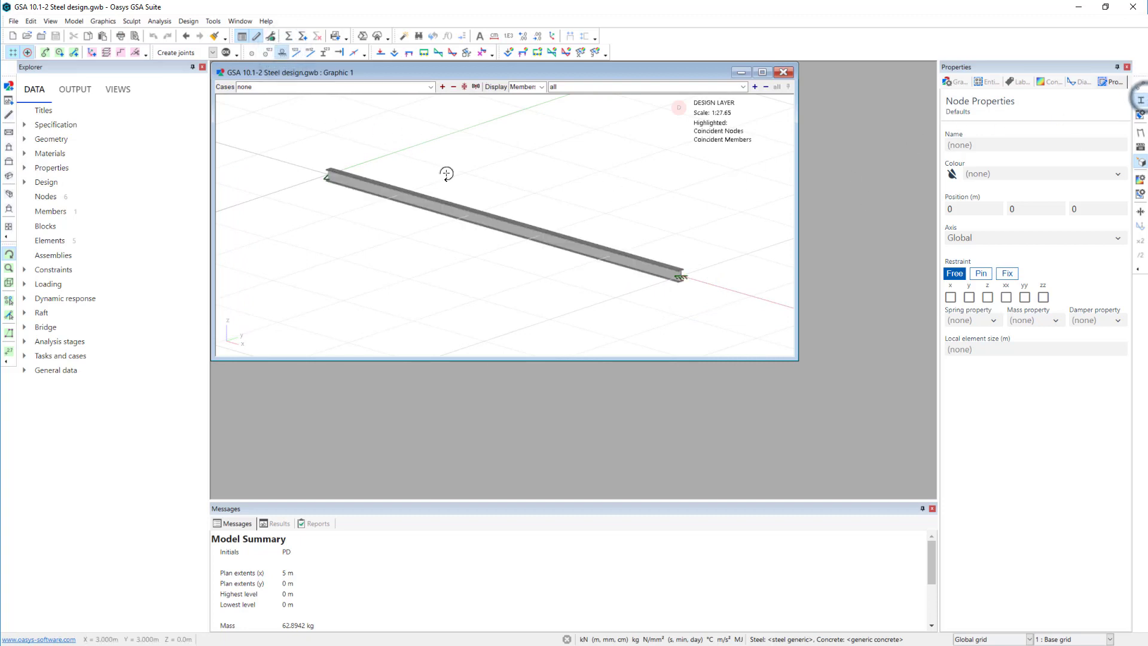
{"action": "left_click", "coordinate": [24, 126]}
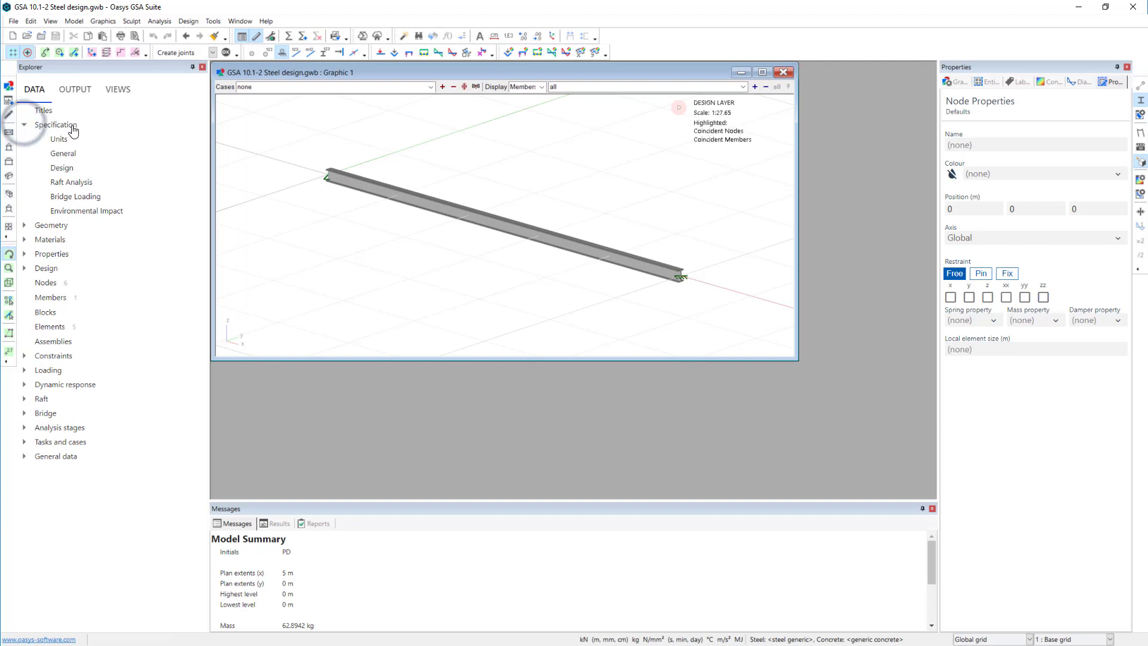
{"action": "double_click", "coordinate": [60, 170]}
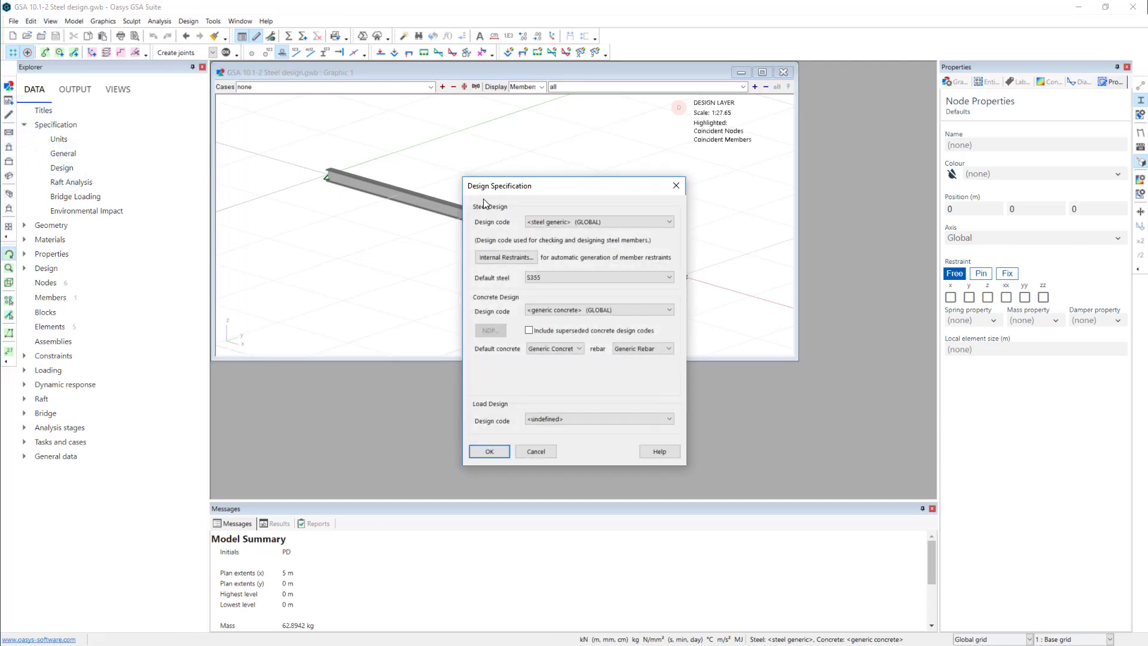
Choose BS EN 1993-1-1:2005 (GB) with S355 default steel, keeping the internal restraint rules
{"action": "left_click", "coordinate": [622, 219]}
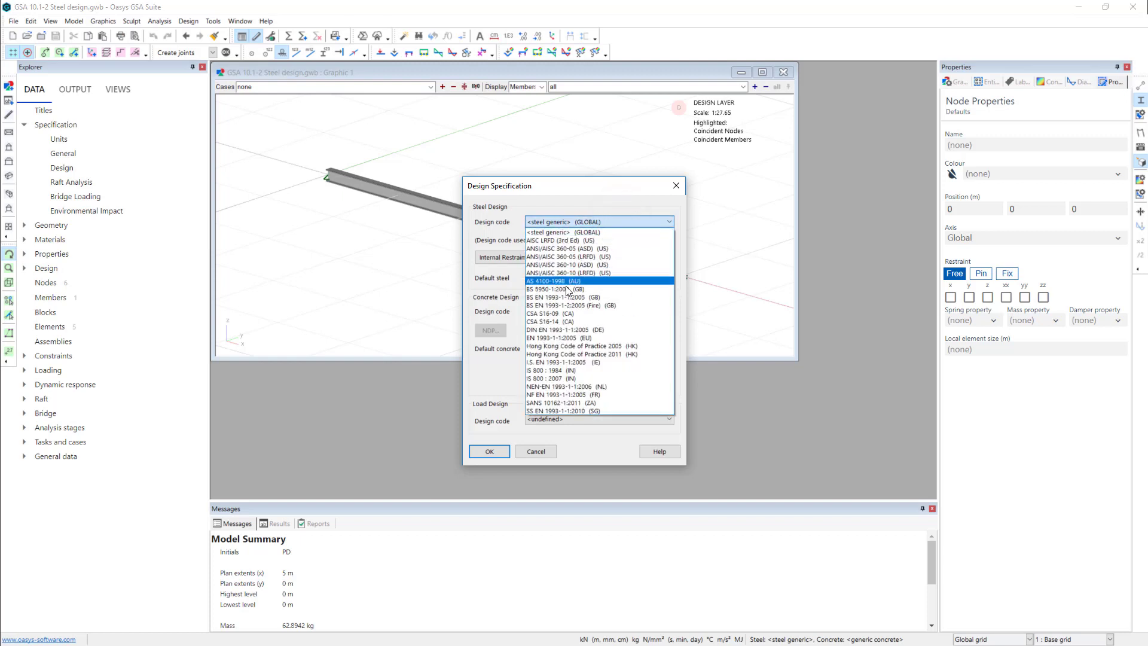
{"action": "left_click", "coordinate": [551, 300]}
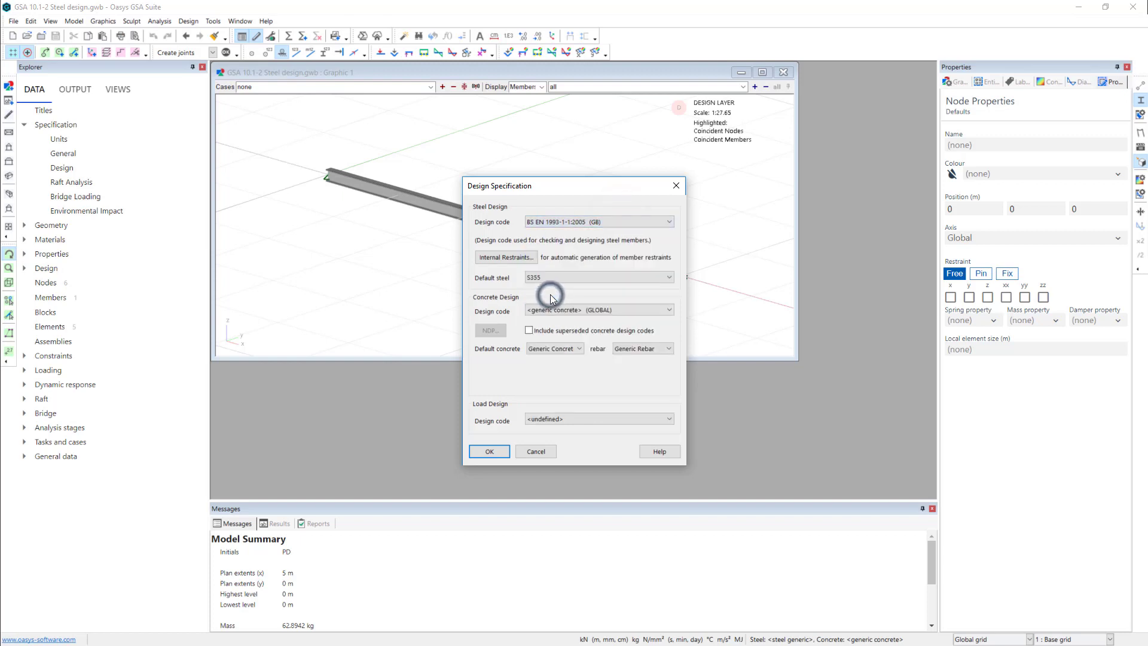
{"action": "left_click", "coordinate": [591, 277]}
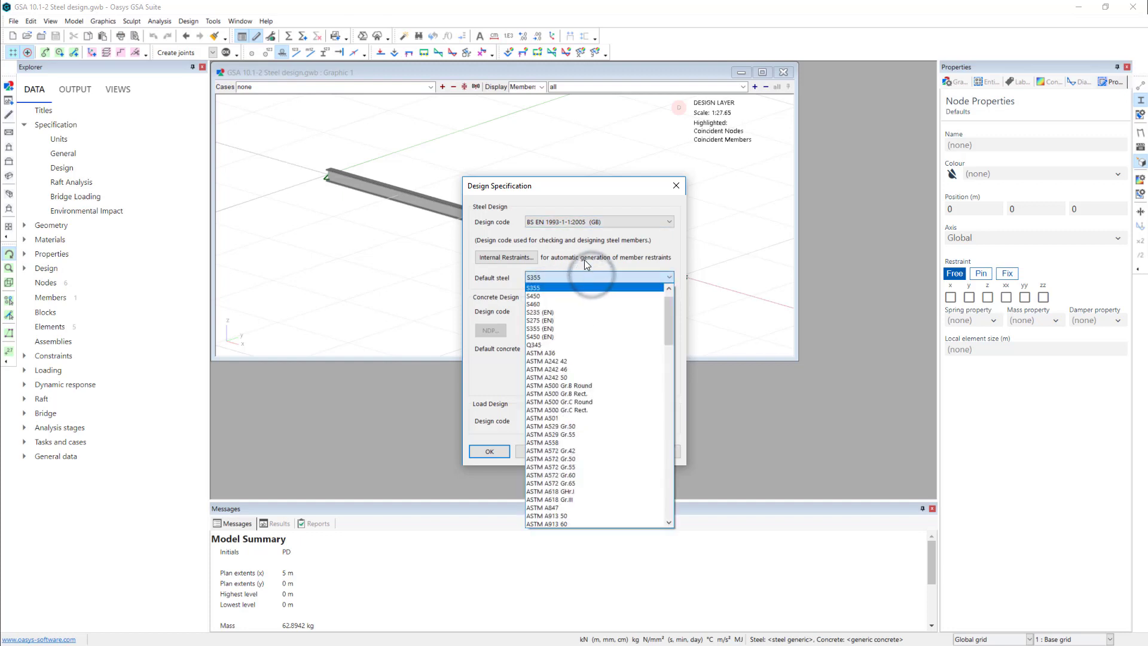
{"action": "left_click", "coordinate": [583, 260]}
{"action": "left_click", "coordinate": [511, 256]}
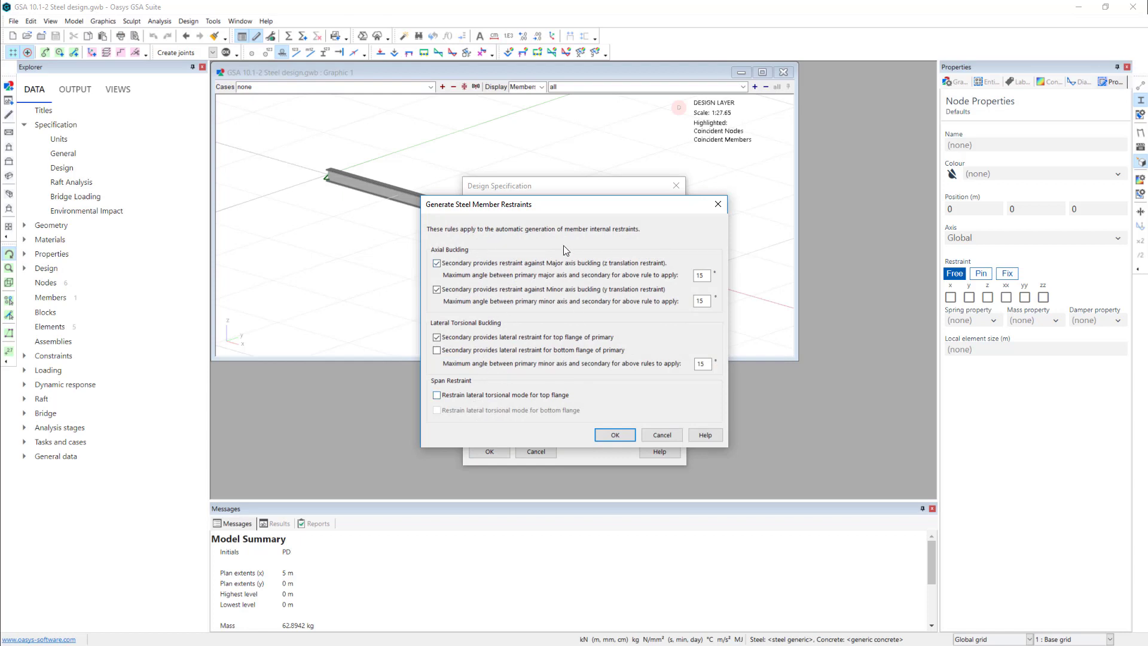
{"action": "left_click", "coordinate": [616, 436]}
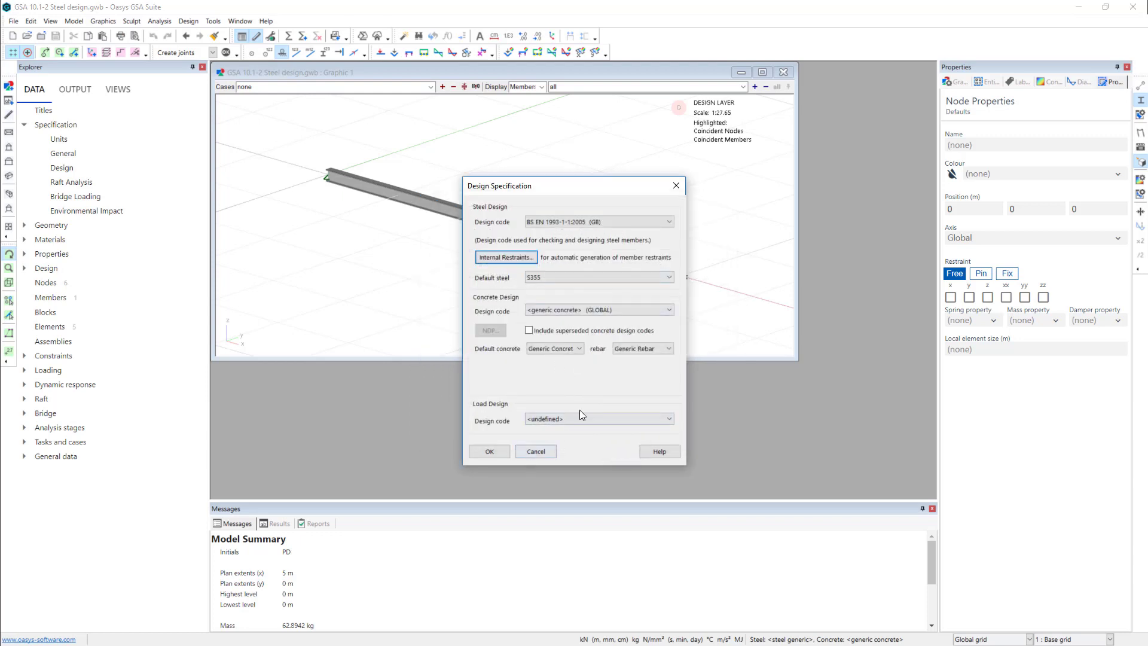
{"action": "left_click", "coordinate": [503, 456]}
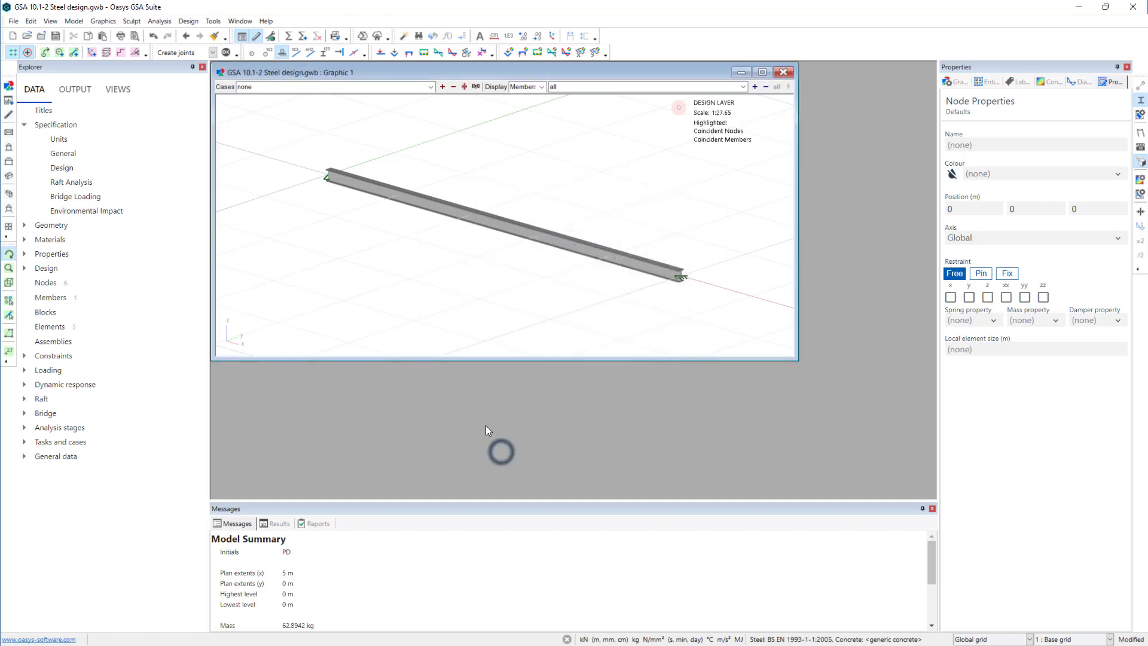
{"action": "left_click", "coordinate": [24, 124]}
Set steel grade 1's code material to S355 in the steel materials table
{"action": "left_click", "coordinate": [24, 154]}
{"action": "double_click", "coordinate": [60, 167]}
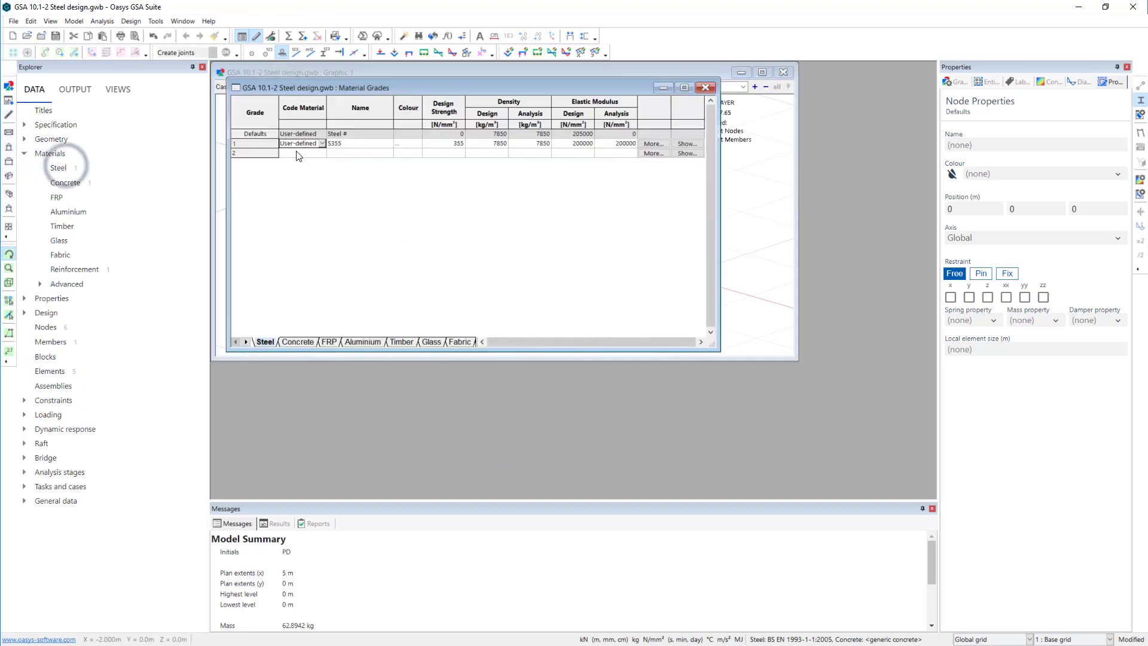
{"action": "left_click", "coordinate": [321, 143]}
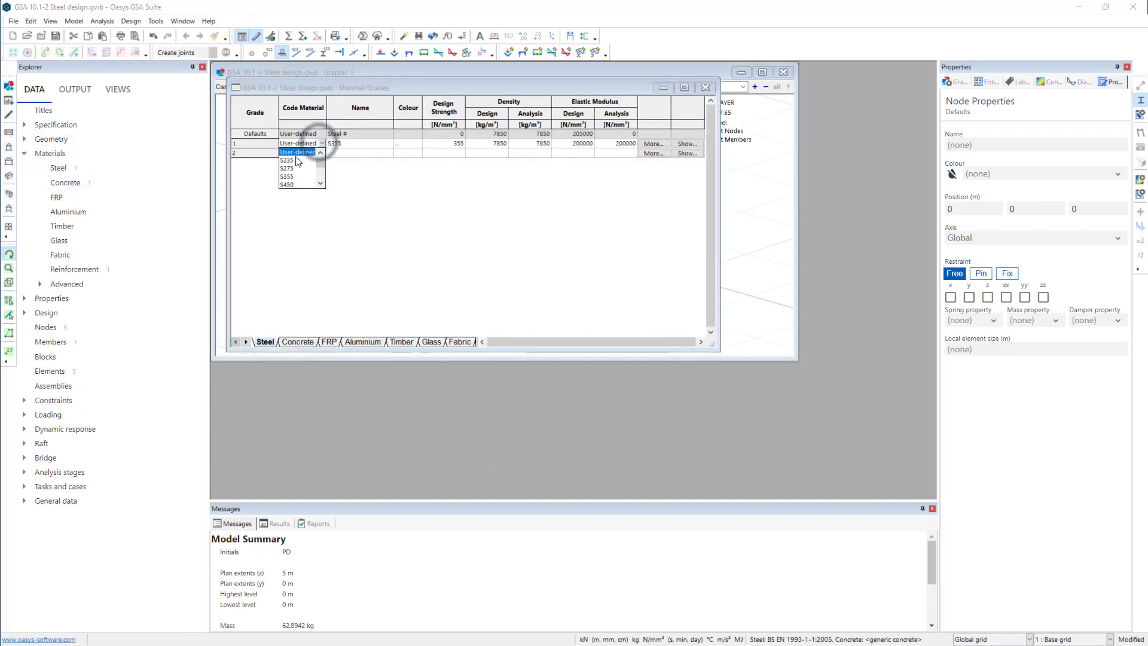
{"action": "left_click", "coordinate": [294, 177]}
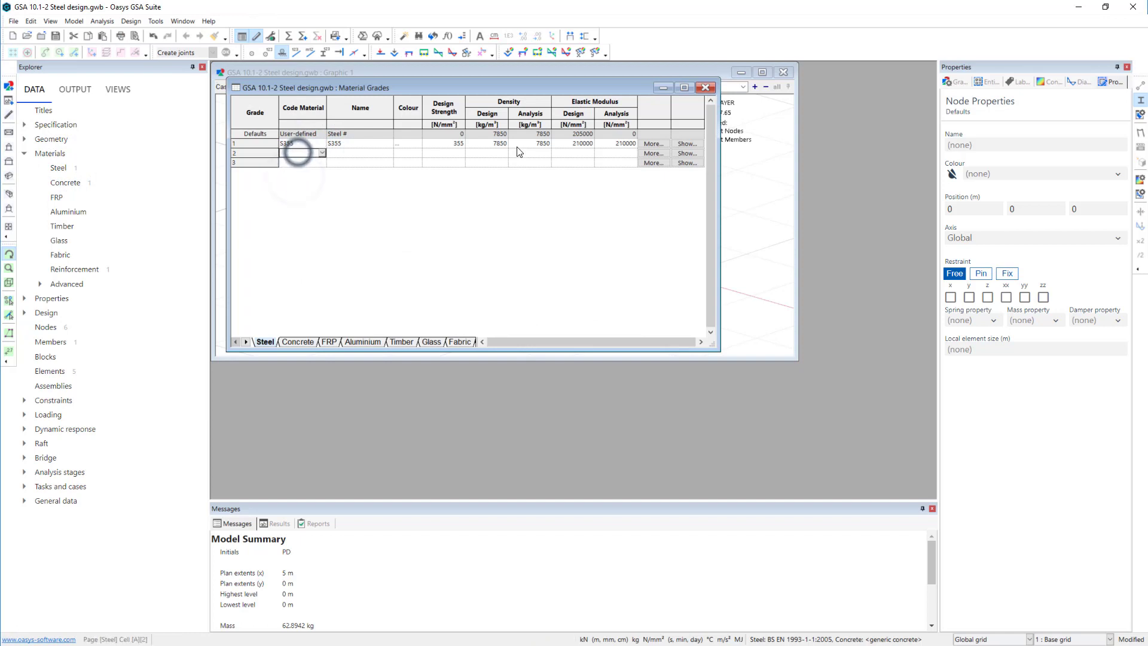
{"action": "left_click", "coordinate": [712, 90]}
{"action": "left_click", "coordinate": [25, 154]}
Open the Section Library table from the Properties list
{"action": "left_click", "coordinate": [25, 153]}
{"action": "left_click", "coordinate": [24, 168]}
{"action": "double_click", "coordinate": [70, 183]}
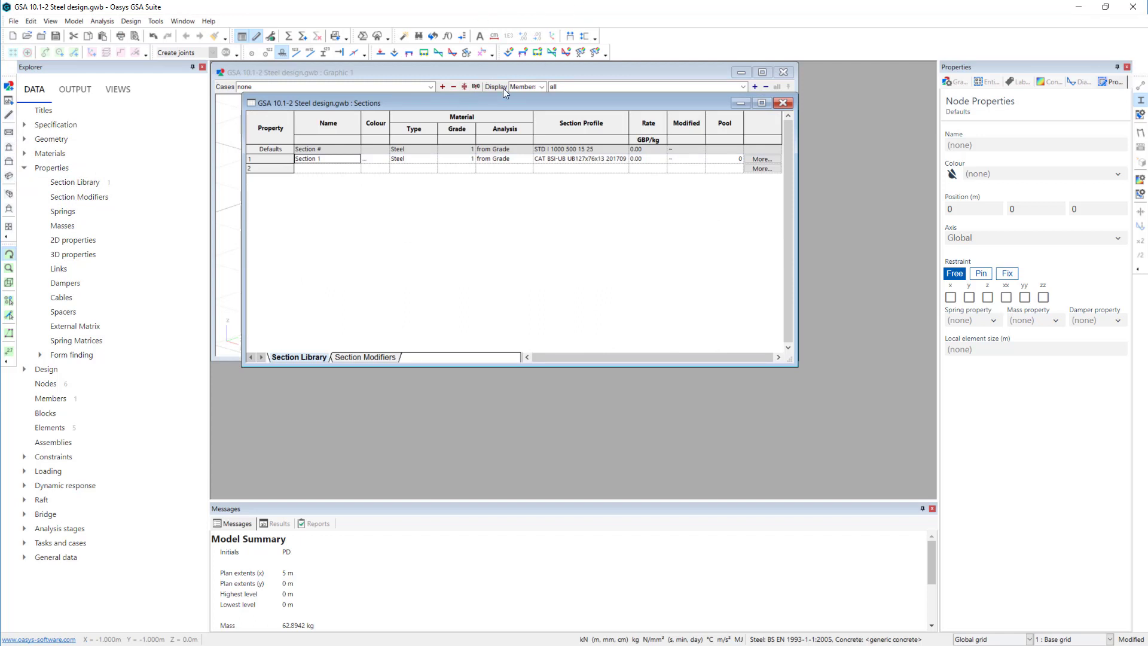
Delete the existing Section 1 row from the Sections table
{"action": "left_click", "coordinate": [286, 159]}
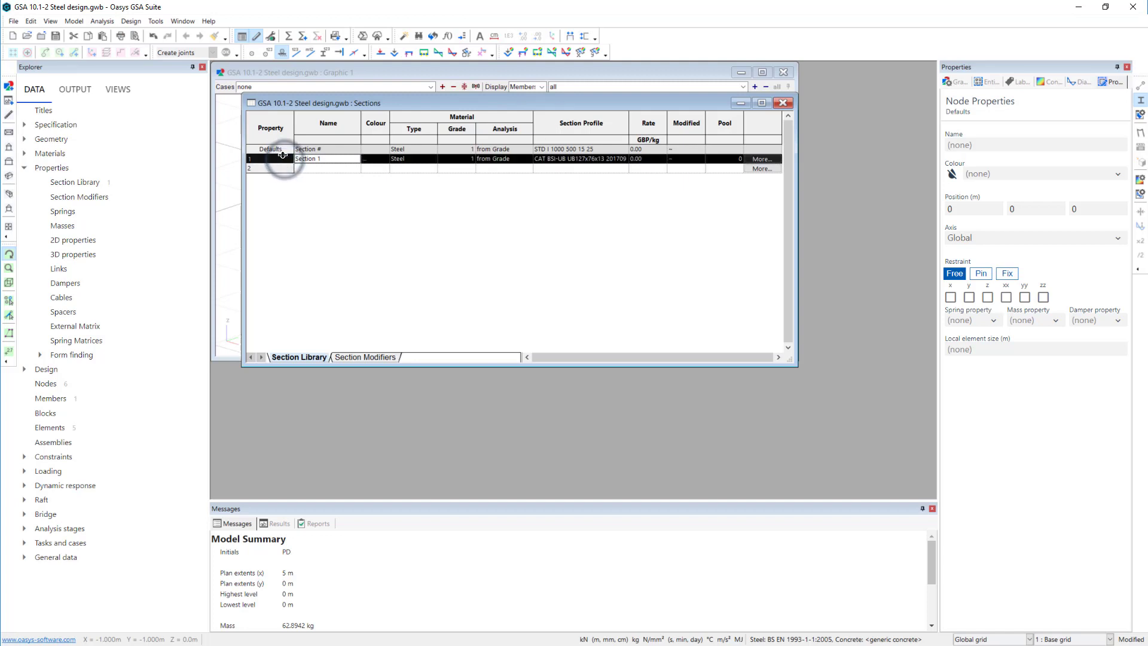
{"action": "key", "text": "Delete"}
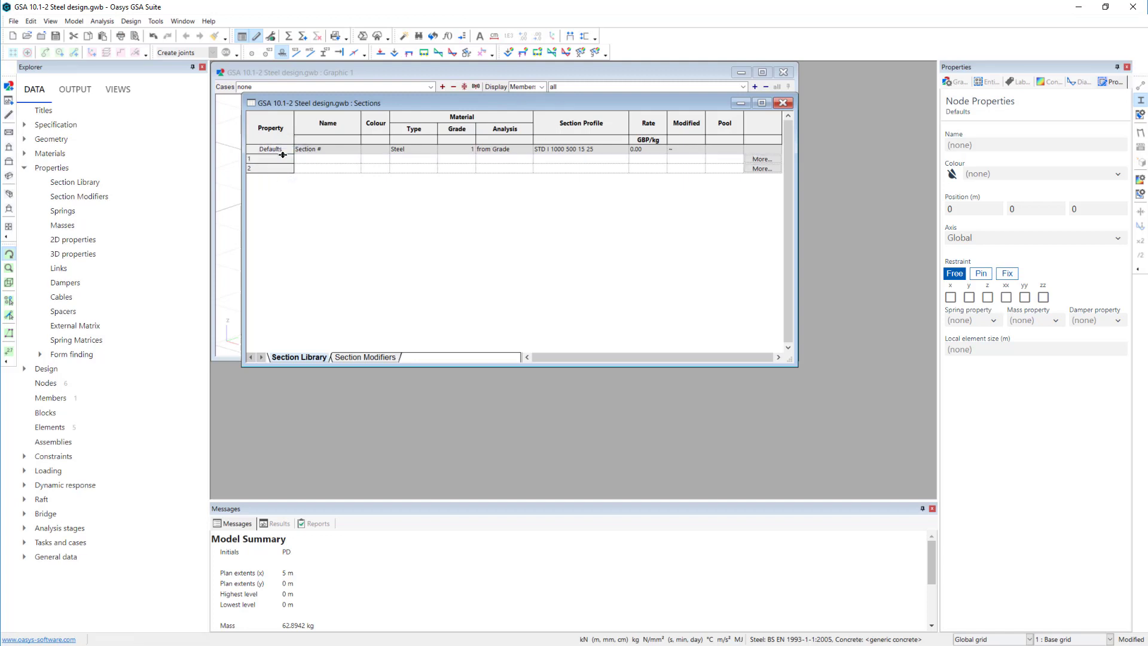
{"action": "right_click", "coordinate": [337, 160]}
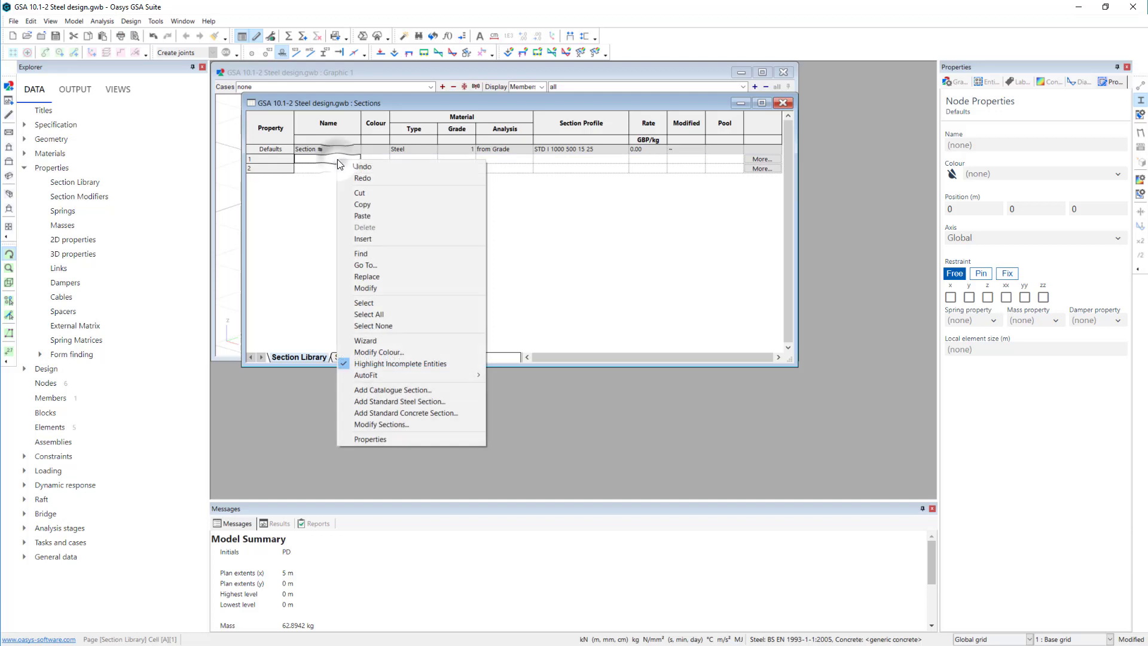
Select all British universal beam (UB) sections from the catalogue
{"action": "left_click", "coordinate": [450, 390]}
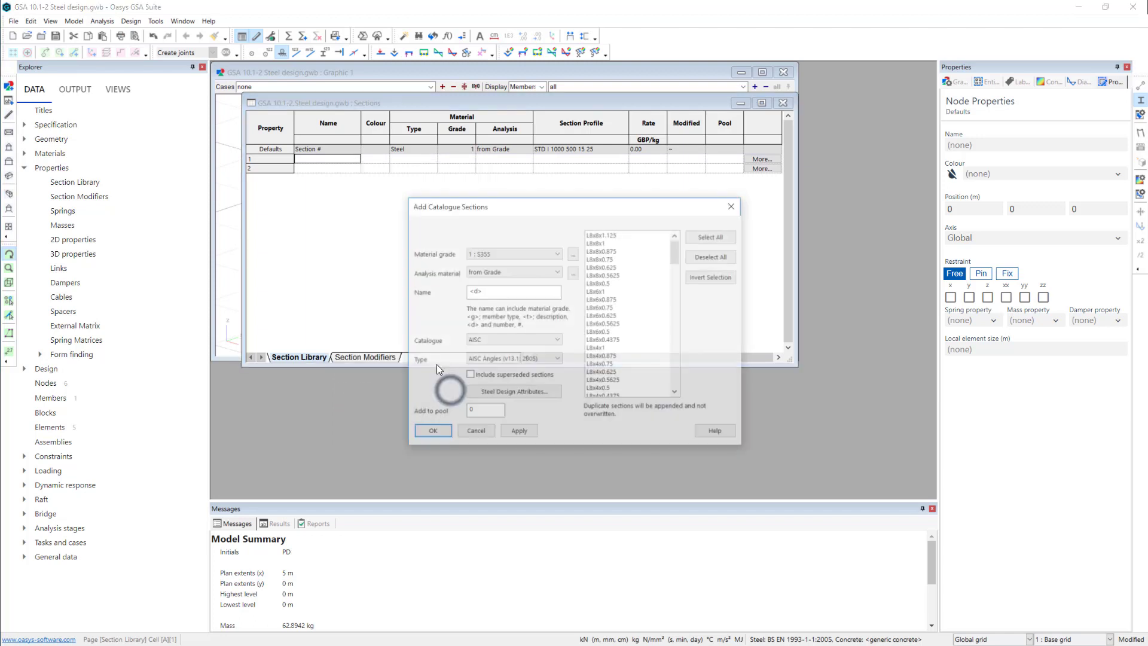
{"action": "left_click", "coordinate": [492, 339]}
{"action": "left_click", "coordinate": [487, 383]}
{"action": "left_click", "coordinate": [519, 359]}
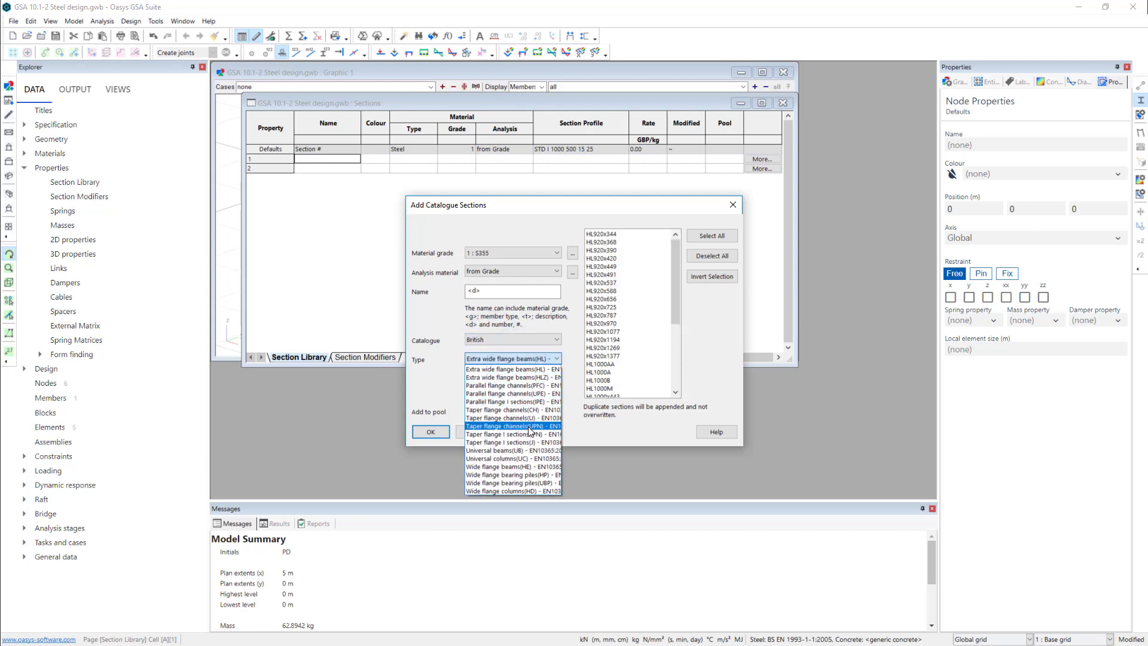
{"action": "left_click", "coordinate": [529, 451]}
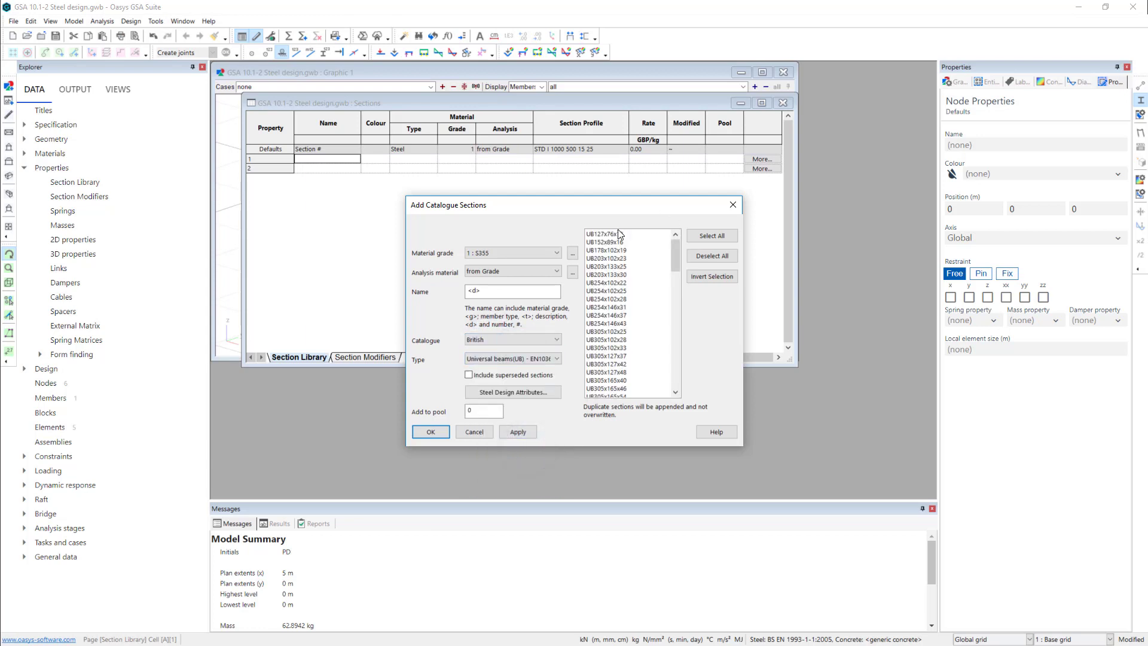
{"action": "left_click", "coordinate": [713, 235]}
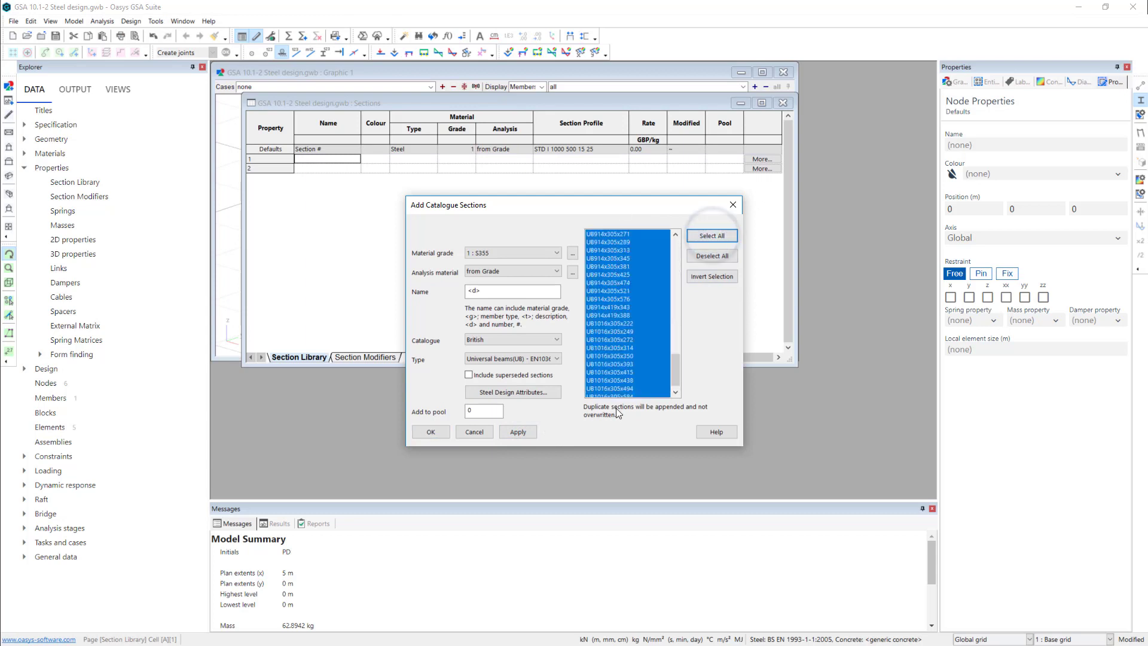
{"action": "left_click_drag", "start_coordinate": [675, 364], "coordinate": [675, 245]}
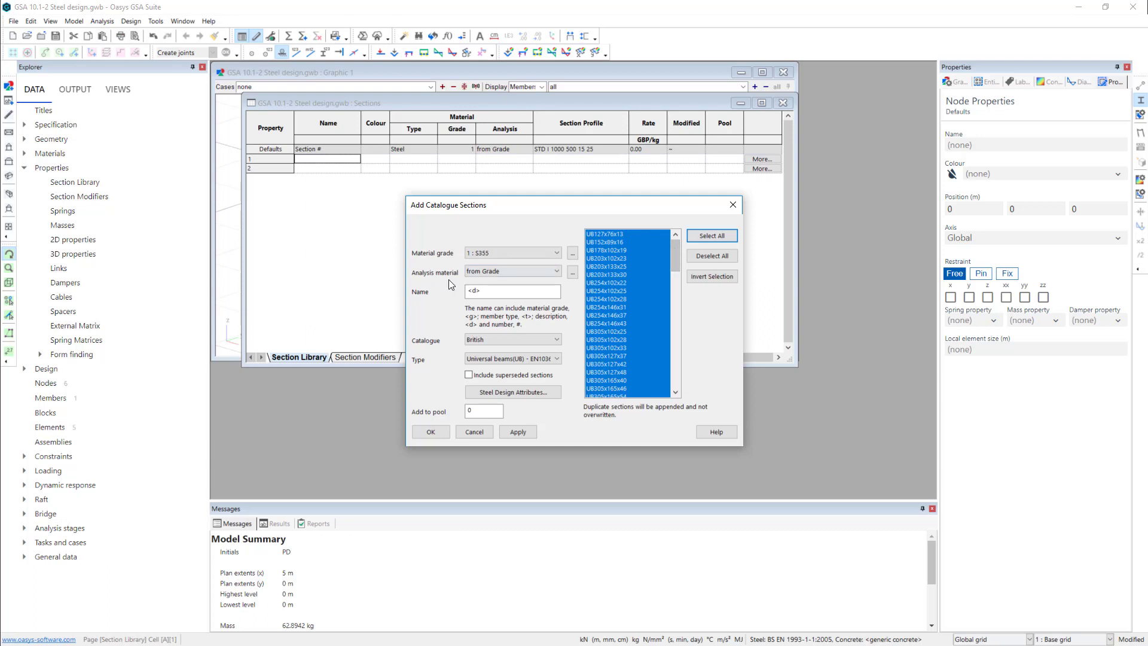
{"action": "left_click", "coordinate": [483, 290]}
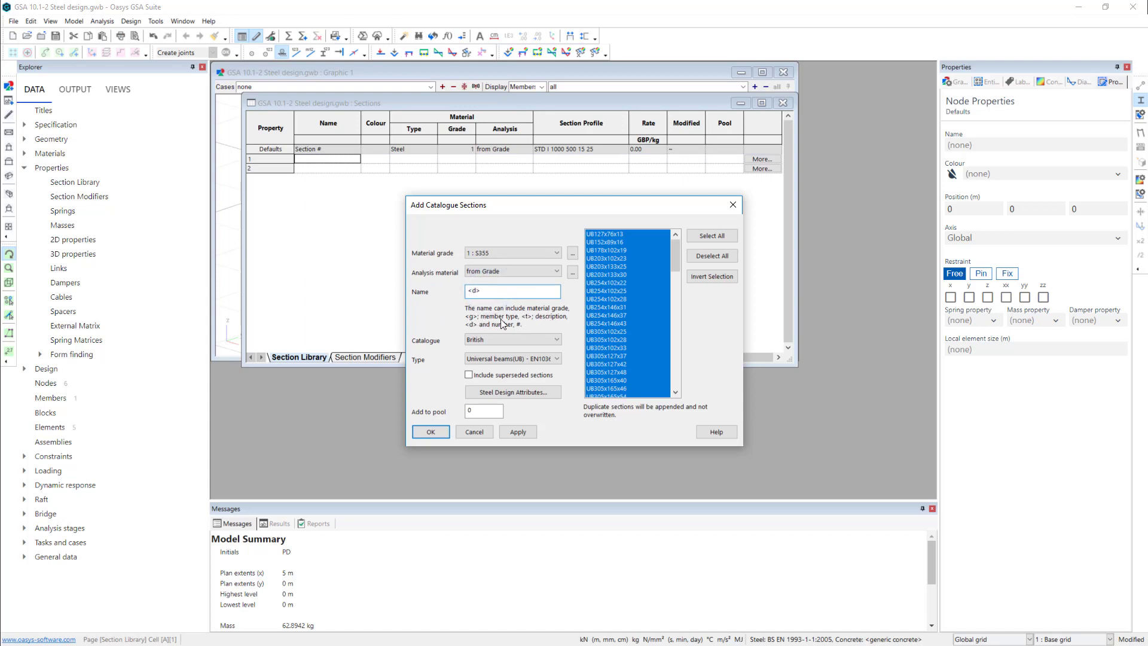
Assign the UB sections to pool 1 as hot rolled/finished and add them to the library
{"action": "double_click", "coordinate": [487, 410]}
{"action": "type", "text": "1"}
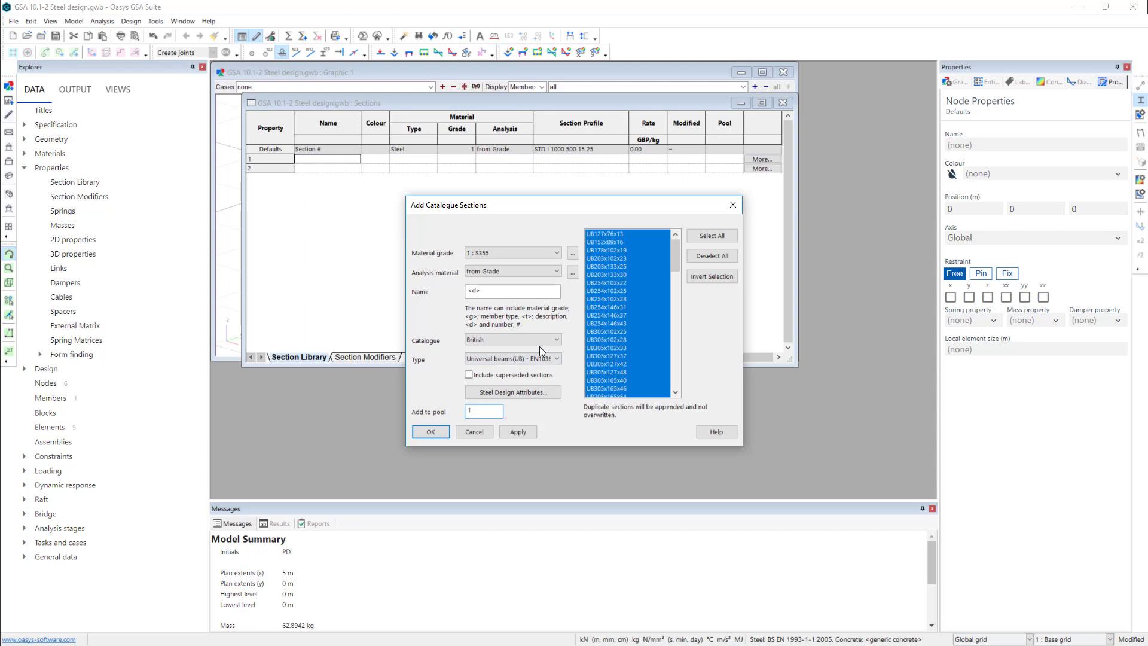
{"action": "left_click", "coordinate": [523, 393]}
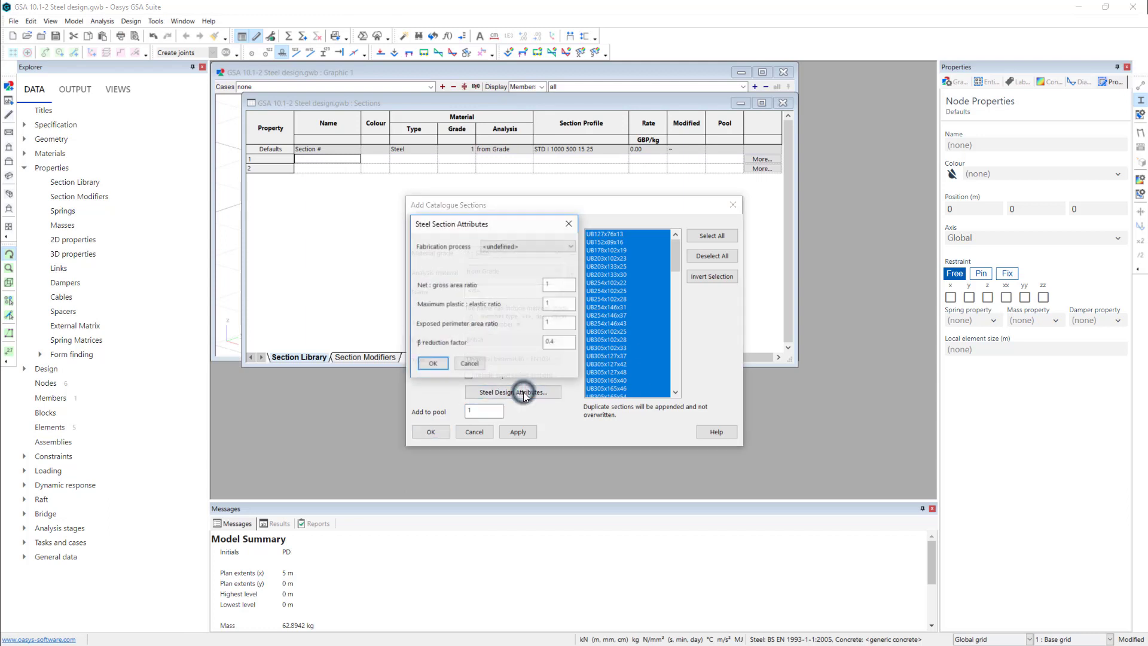
{"action": "left_click", "coordinate": [520, 244]}
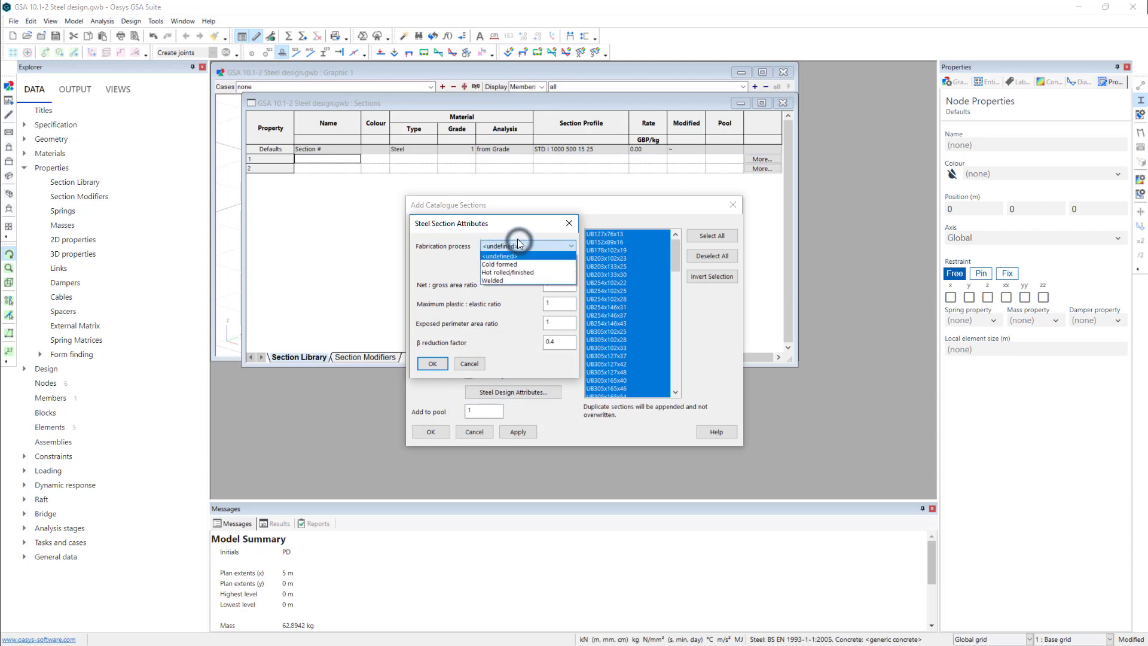
{"action": "left_click", "coordinate": [524, 273]}
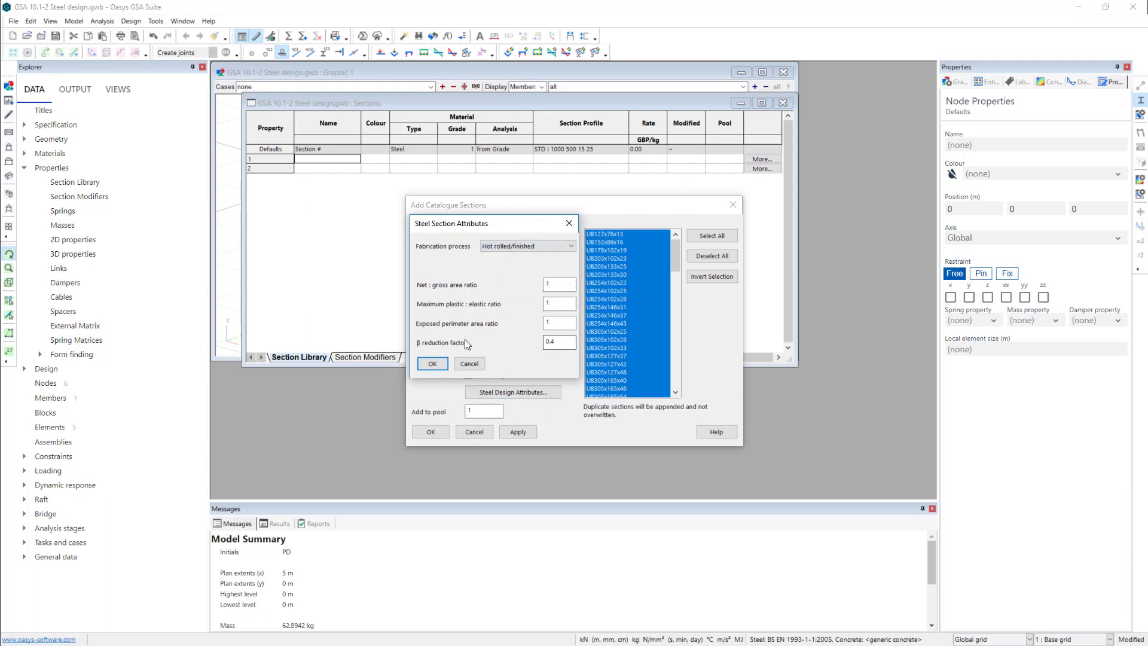
{"action": "left_click", "coordinate": [442, 365]}
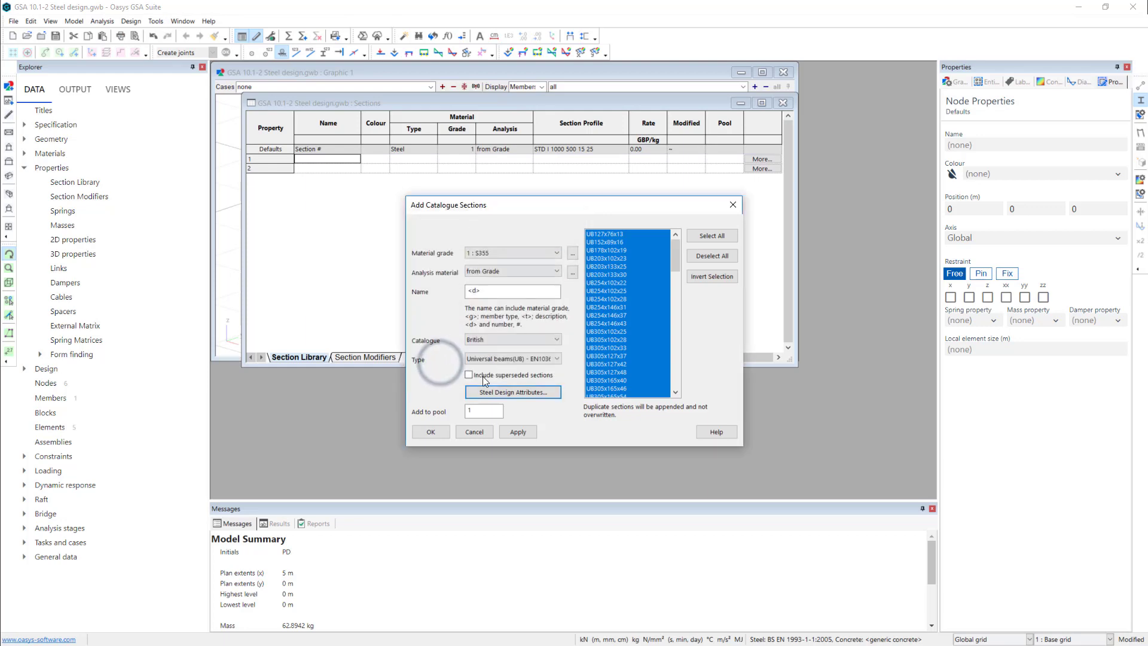
{"action": "left_click", "coordinate": [443, 432]}
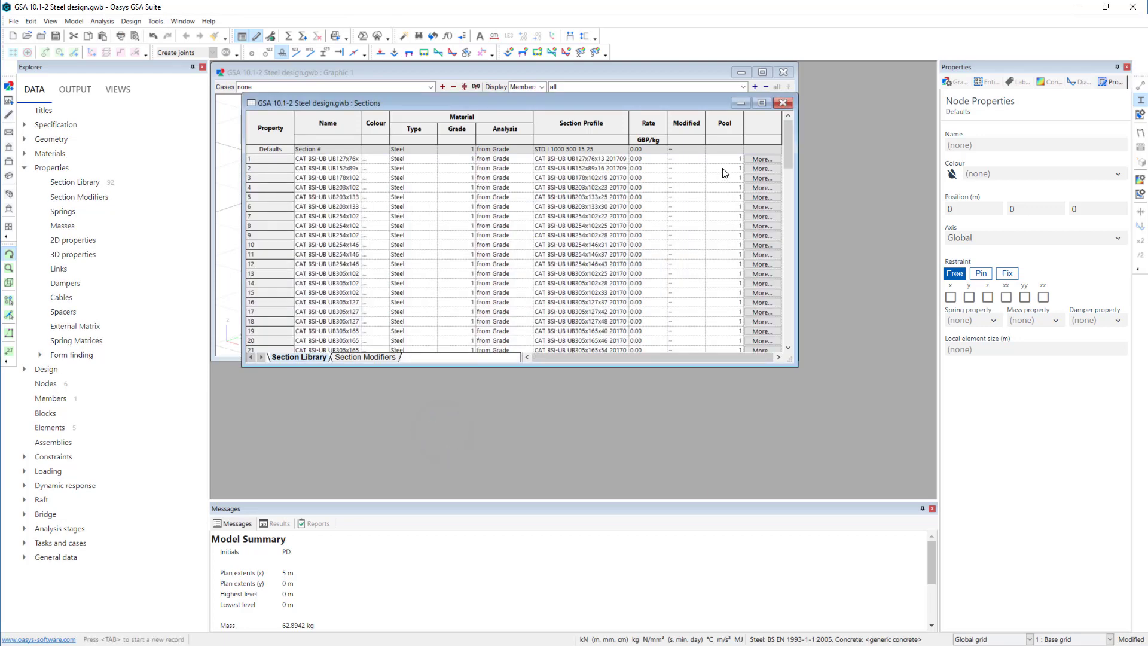
Enter widths 200 250 300 in the standard section generator, cancel it, and enlarge the Sections table
{"action": "left_click_drag", "start_coordinate": [788, 146], "coordinate": [867, 414]}
{"action": "right_click", "coordinate": [314, 390]}
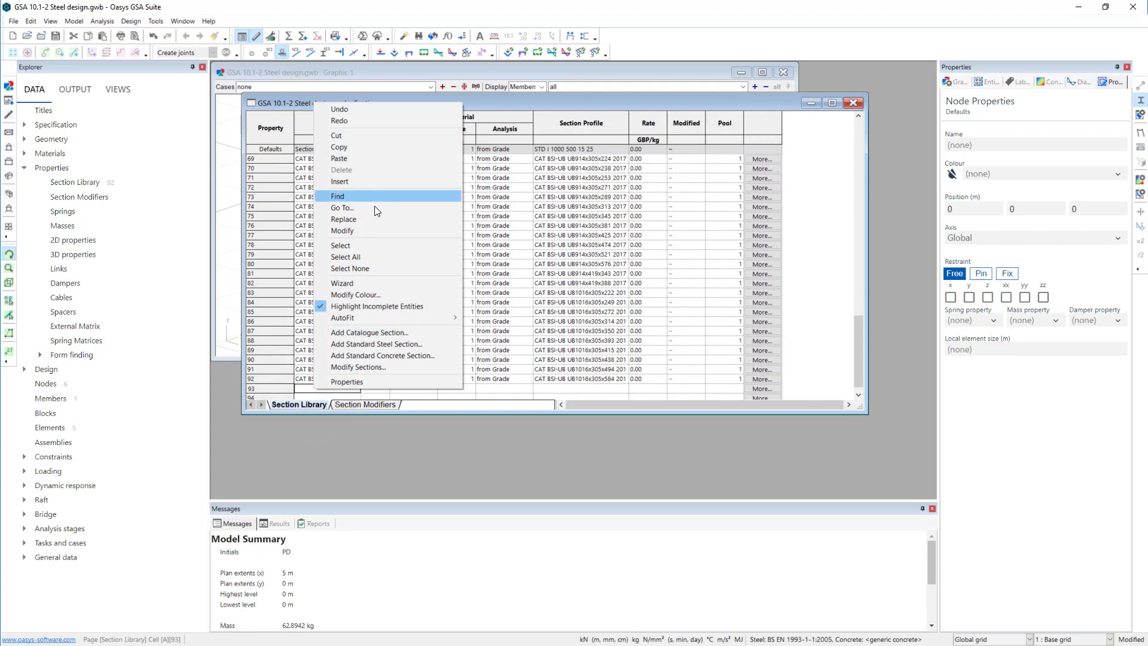
{"action": "left_click", "coordinate": [417, 347]}
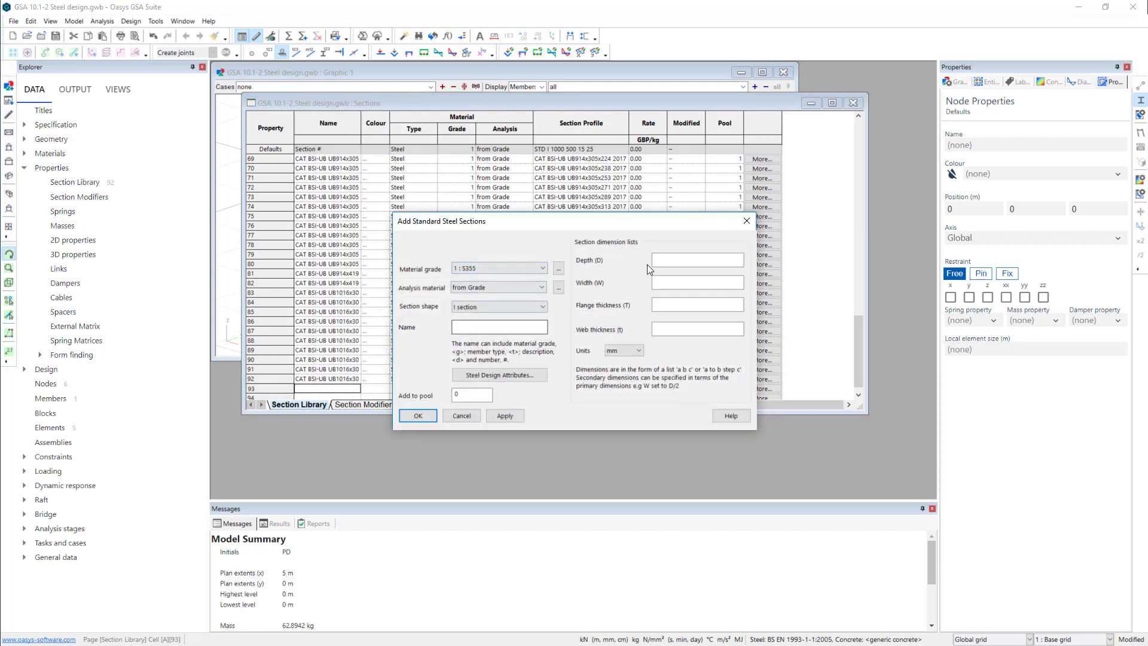
{"action": "left_click", "coordinate": [667, 260]}
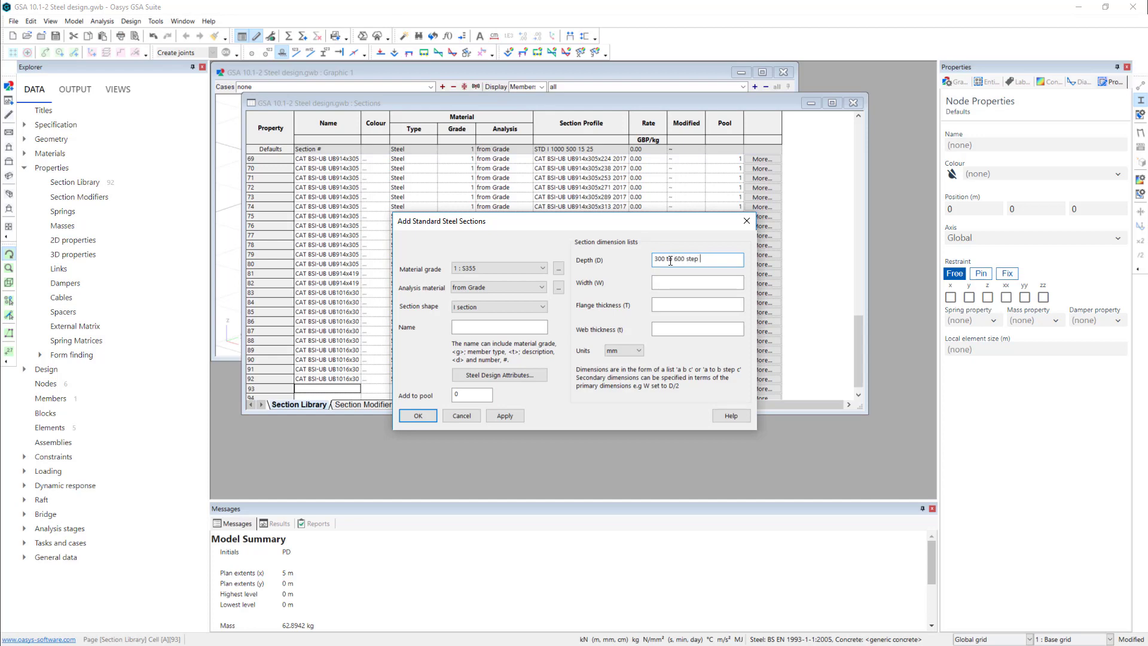
{"action": "left_click", "coordinate": [678, 282]}
{"action": "type", "text": "200 250"}
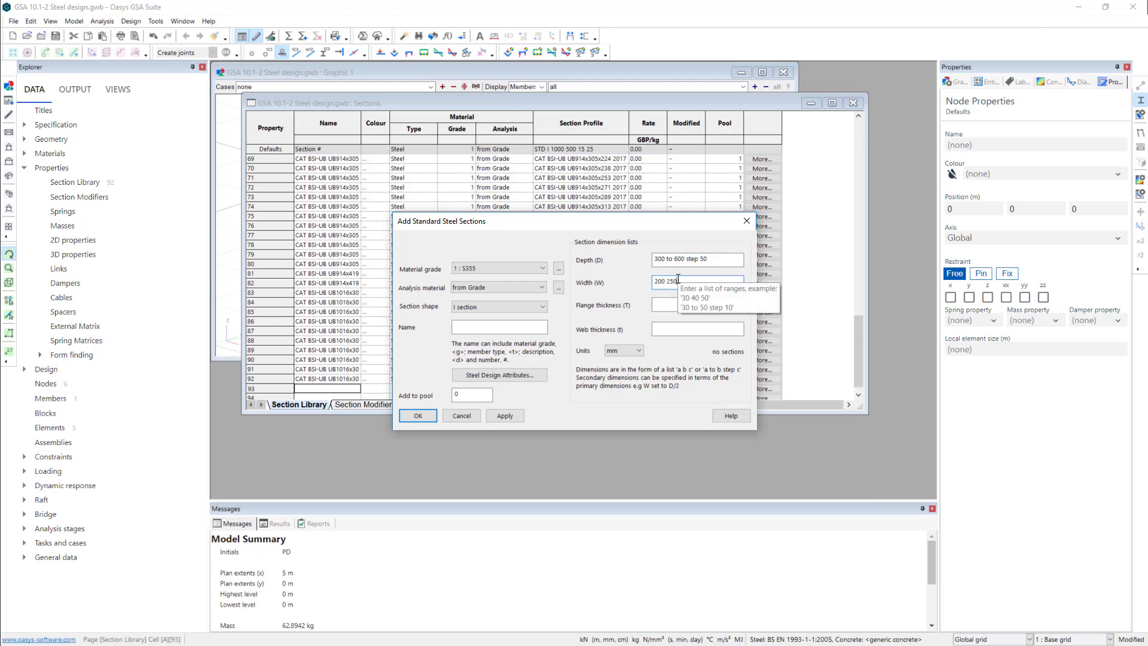
{"action": "type", "text": " 300"}
{"action": "key", "text": "Tab"}
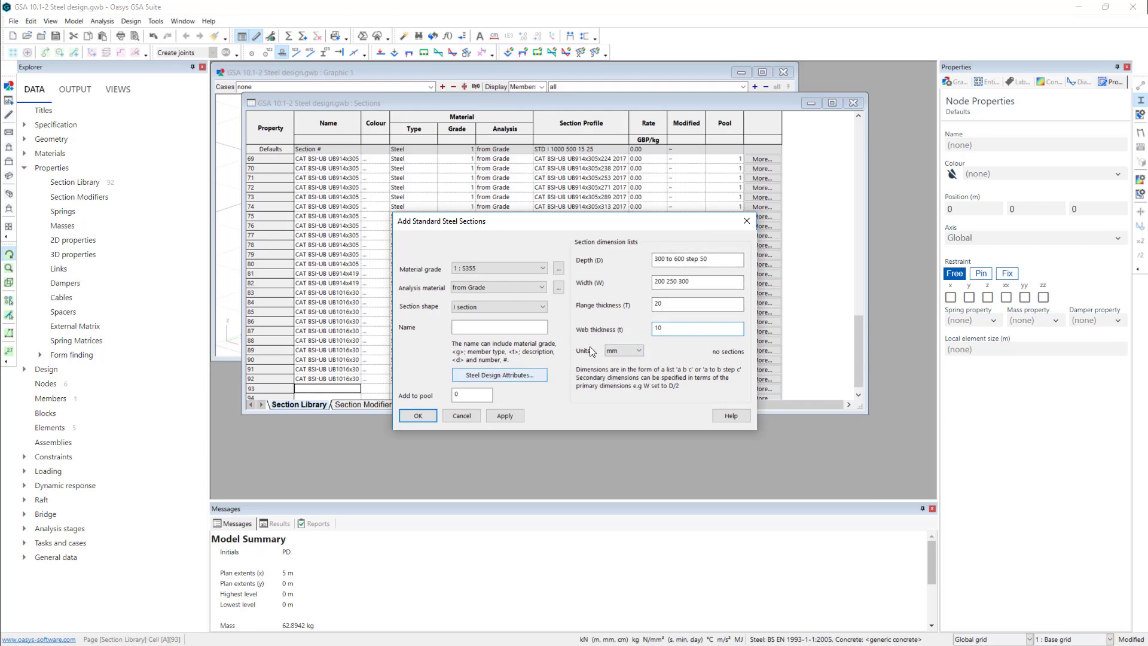
{"action": "left_click", "coordinate": [462, 416]}
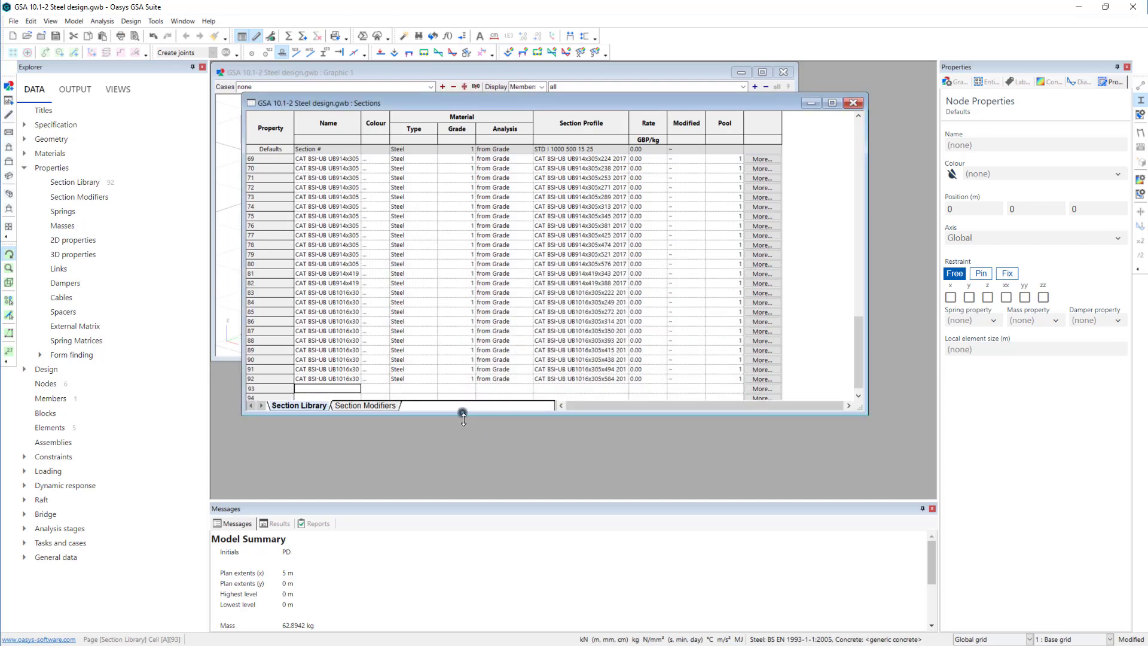
{"action": "left_click_drag", "start_coordinate": [464, 413], "coordinate": [465, 446]}
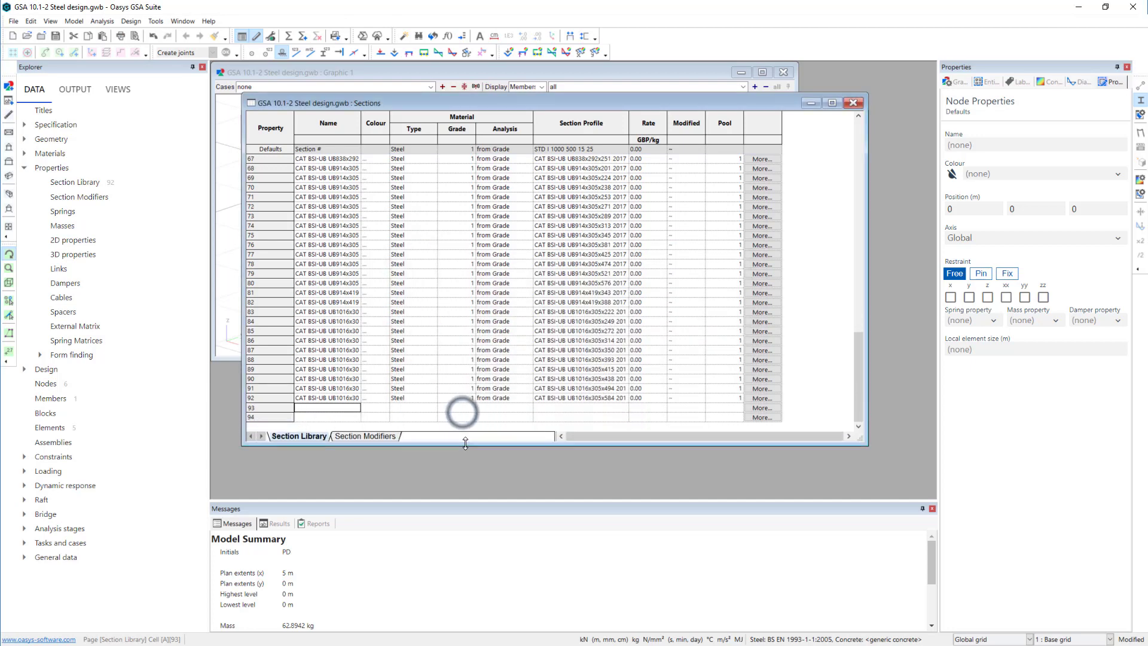
Replace 'CAT BSI-UB' with nothing in all Name cells, allowing partial-cell matches
{"action": "double_click", "coordinate": [361, 118]}
{"action": "left_click", "coordinate": [344, 139]}
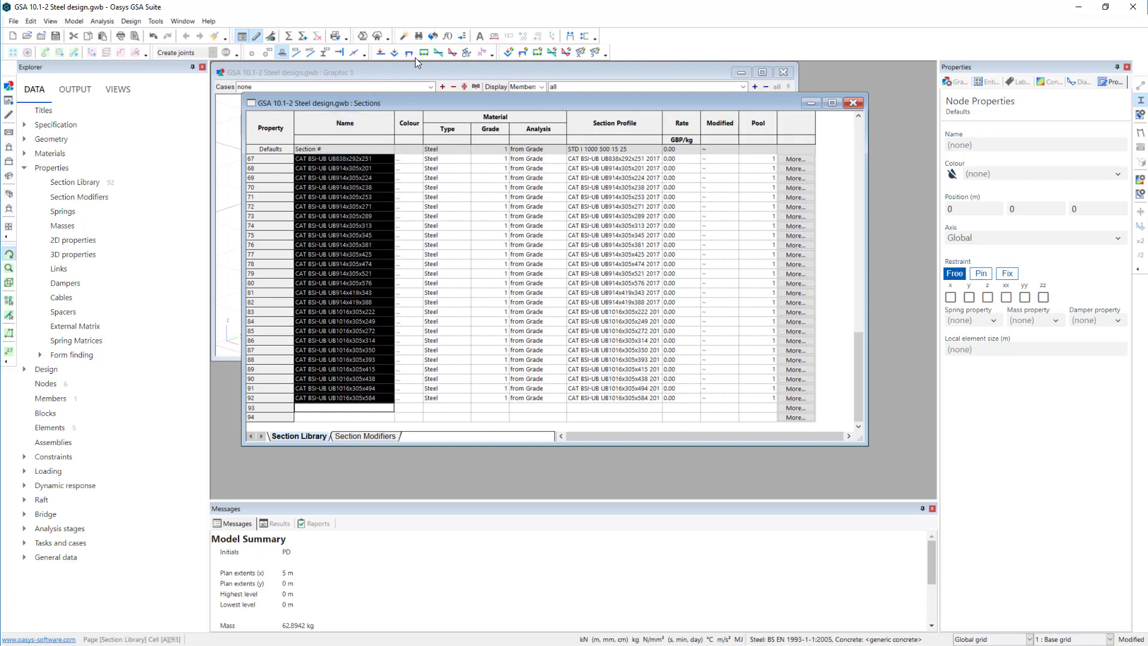
{"action": "left_click", "coordinate": [433, 35]}
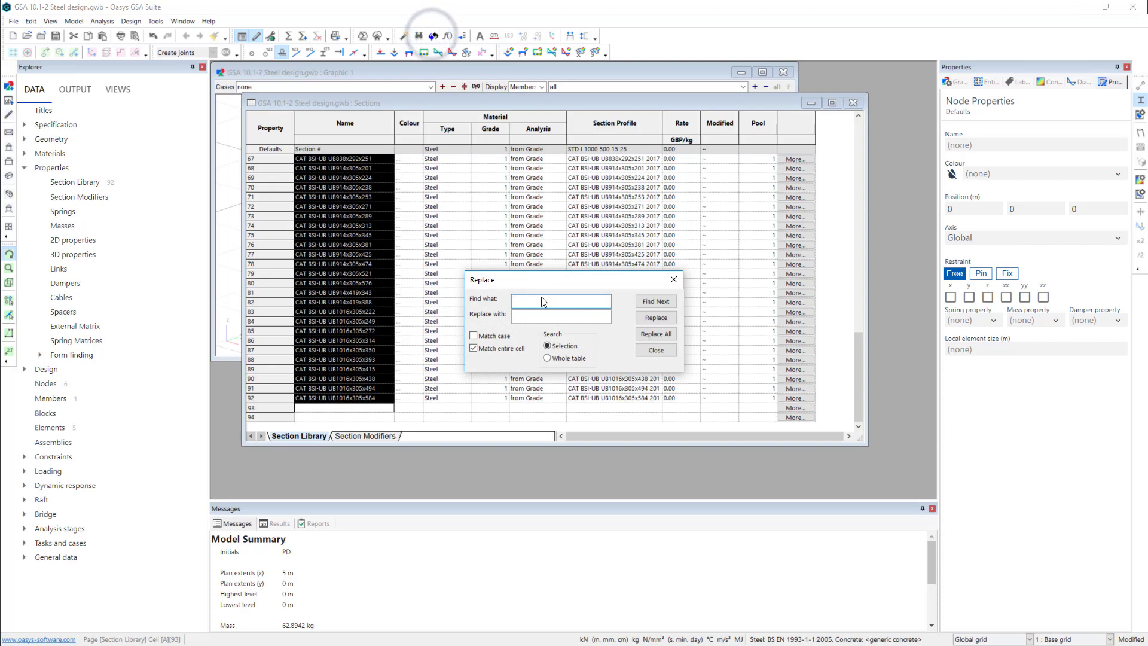
{"action": "left_click", "coordinate": [524, 302]}
{"action": "type", "text": "CAT BSI-UB"}
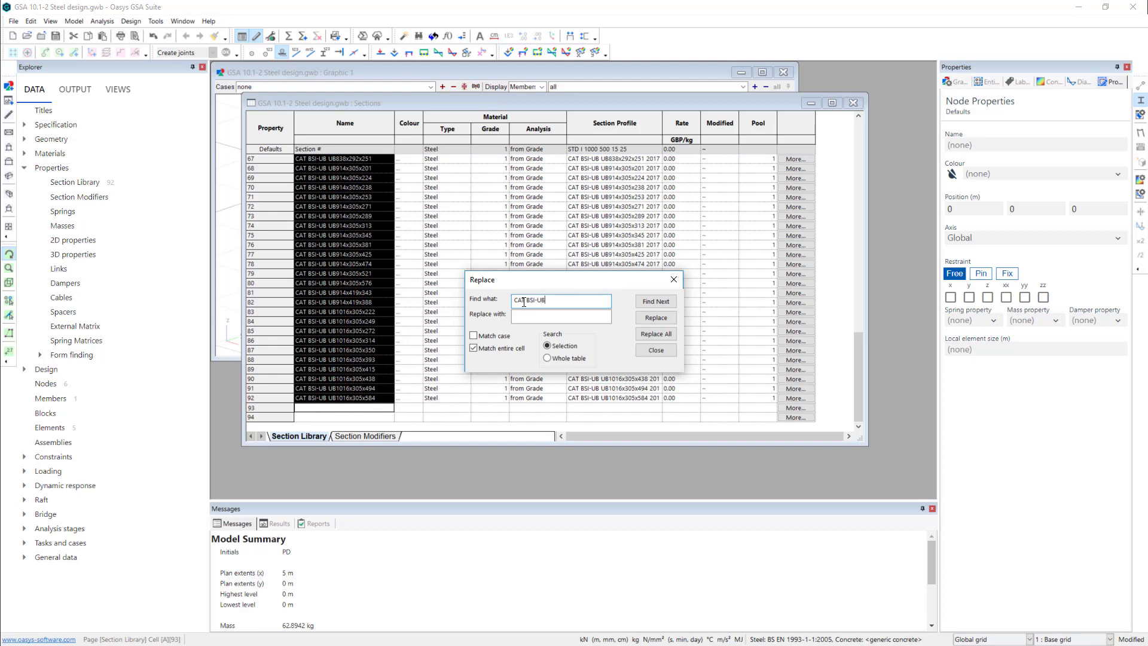
{"action": "left_click", "coordinate": [484, 349]}
{"action": "left_click", "coordinate": [660, 334]}
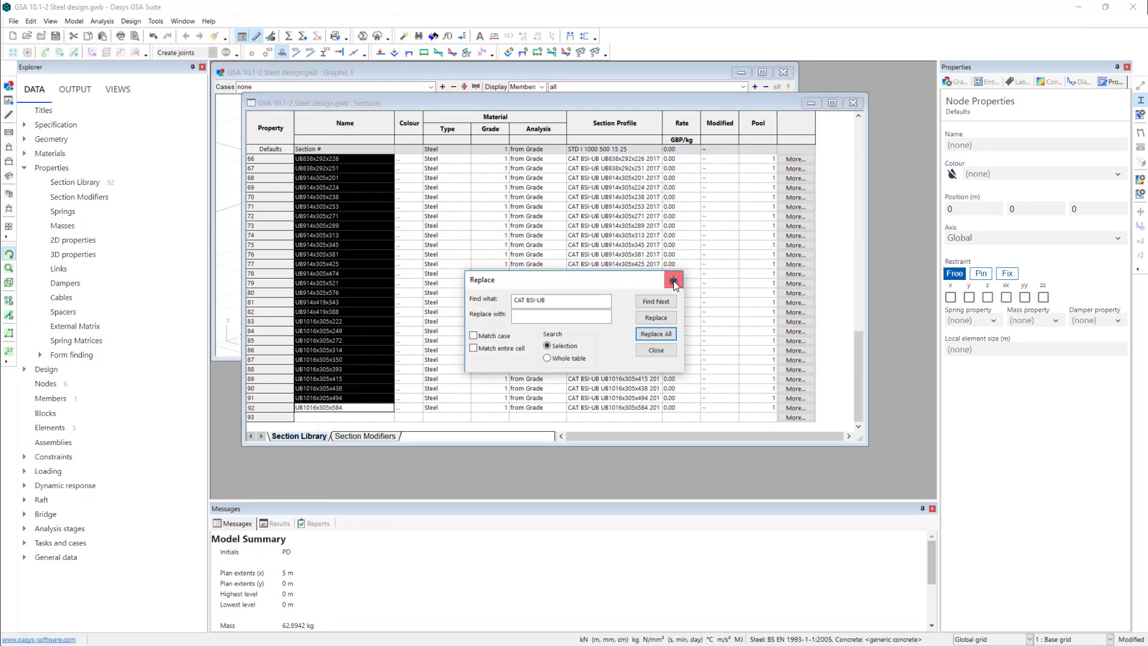
{"action": "left_click", "coordinate": [674, 280]}
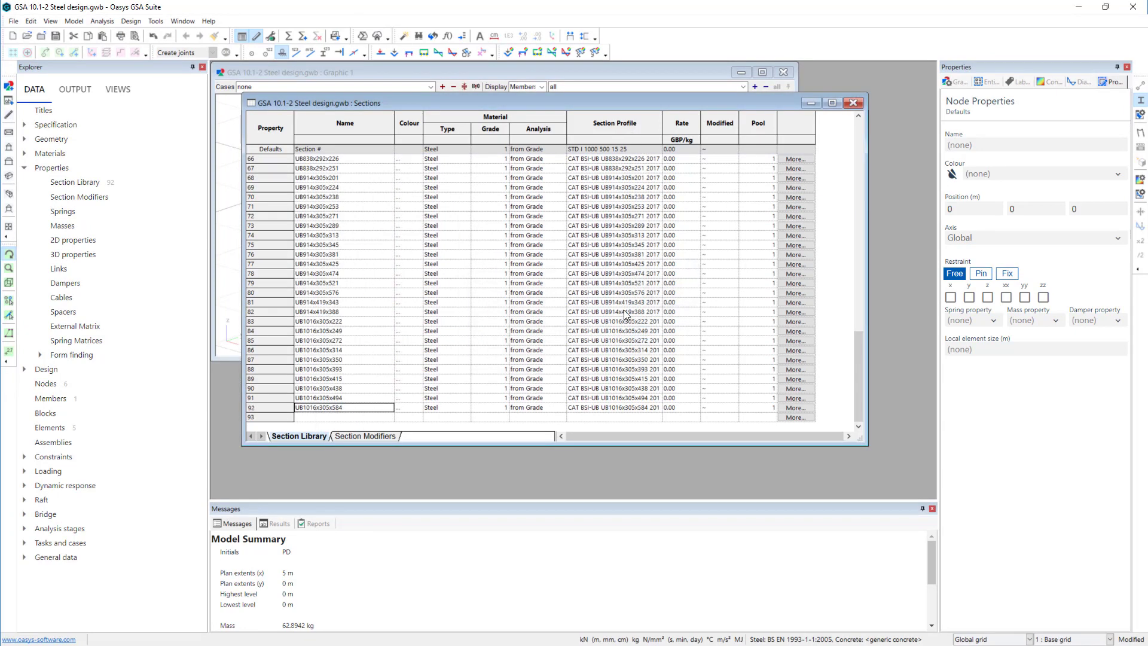
{"action": "left_click_drag", "start_coordinate": [335, 254], "coordinate": [335, 350]}
{"action": "left_click", "coordinate": [339, 248]}
{"action": "left_click", "coordinate": [333, 321]}
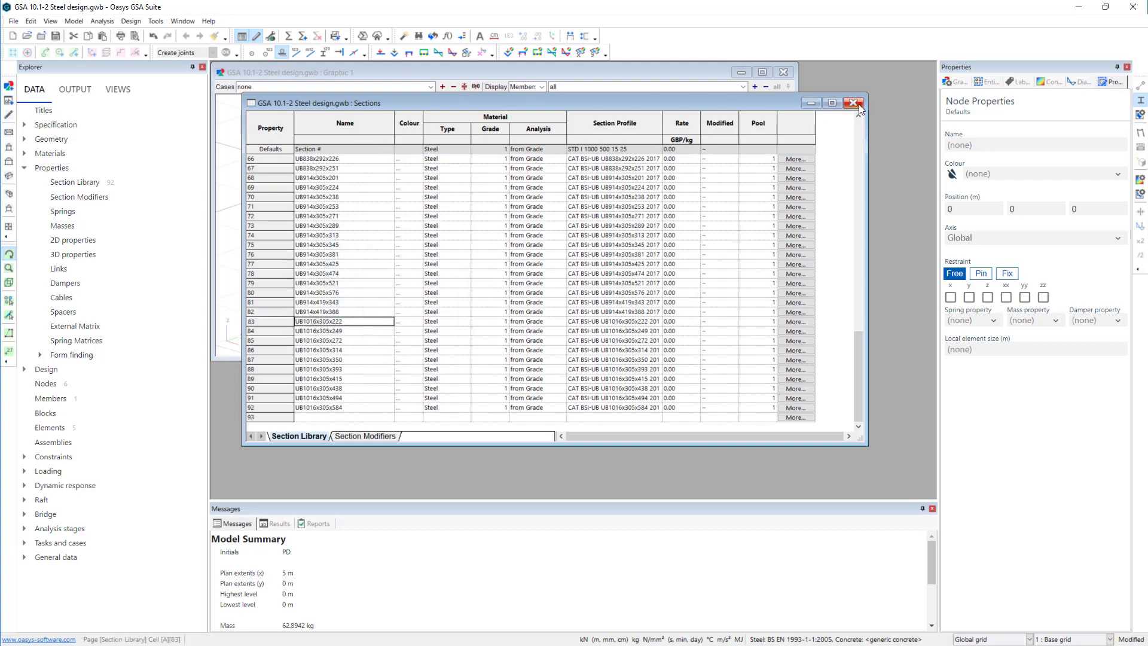
Name steel section pool 1 'Beams' in the Steel Section Pools table
{"action": "left_click", "coordinate": [858, 103]}
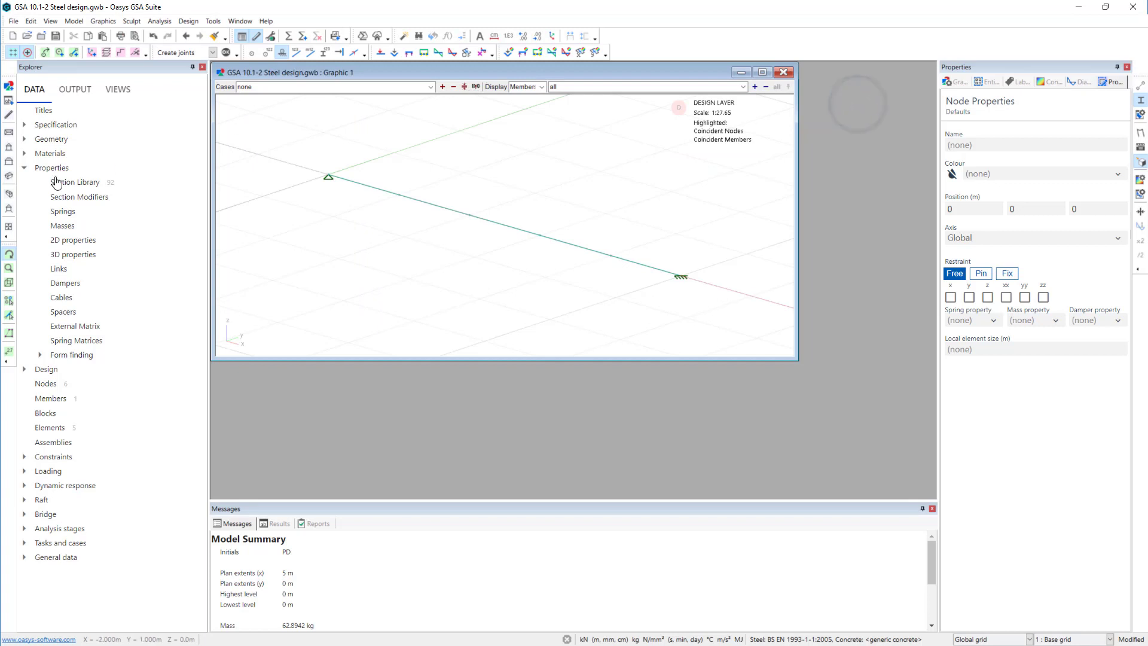
{"action": "left_click", "coordinate": [24, 170]}
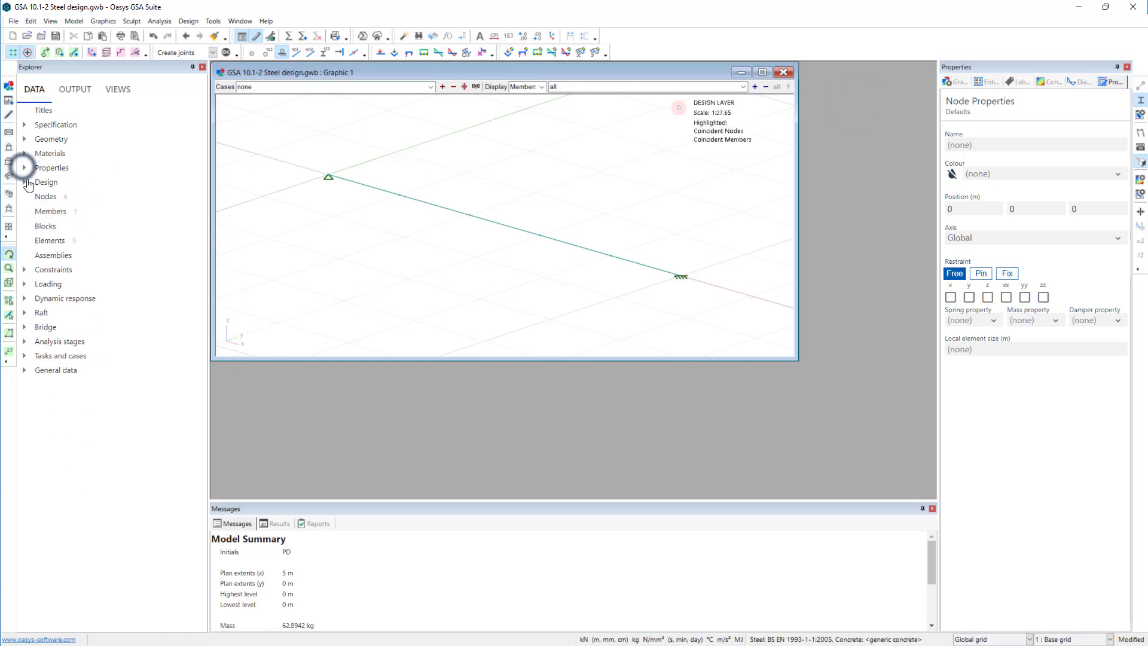
{"action": "left_click", "coordinate": [24, 182]}
{"action": "double_click", "coordinate": [83, 196]}
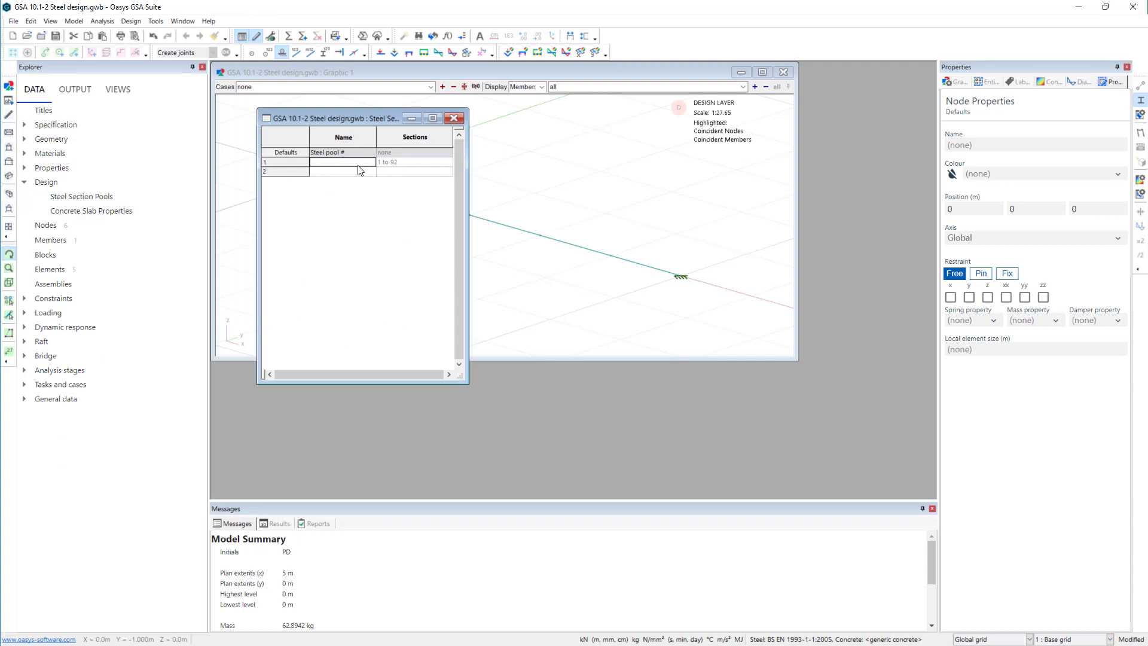
{"action": "left_click", "coordinate": [356, 164]}
{"action": "type", "text": "Beams"}
{"action": "key", "text": "Return"}
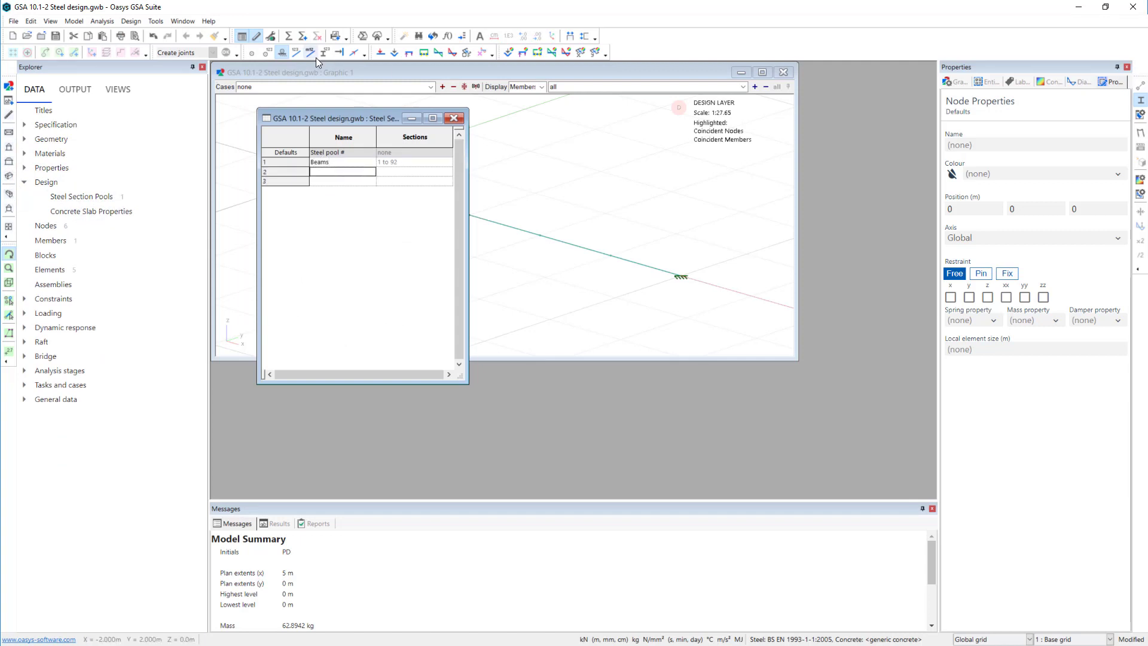
{"action": "left_click", "coordinate": [457, 119]}
Switch the graphic to the analysis layer with beam loads displayed
{"action": "right_click", "coordinate": [423, 129]}
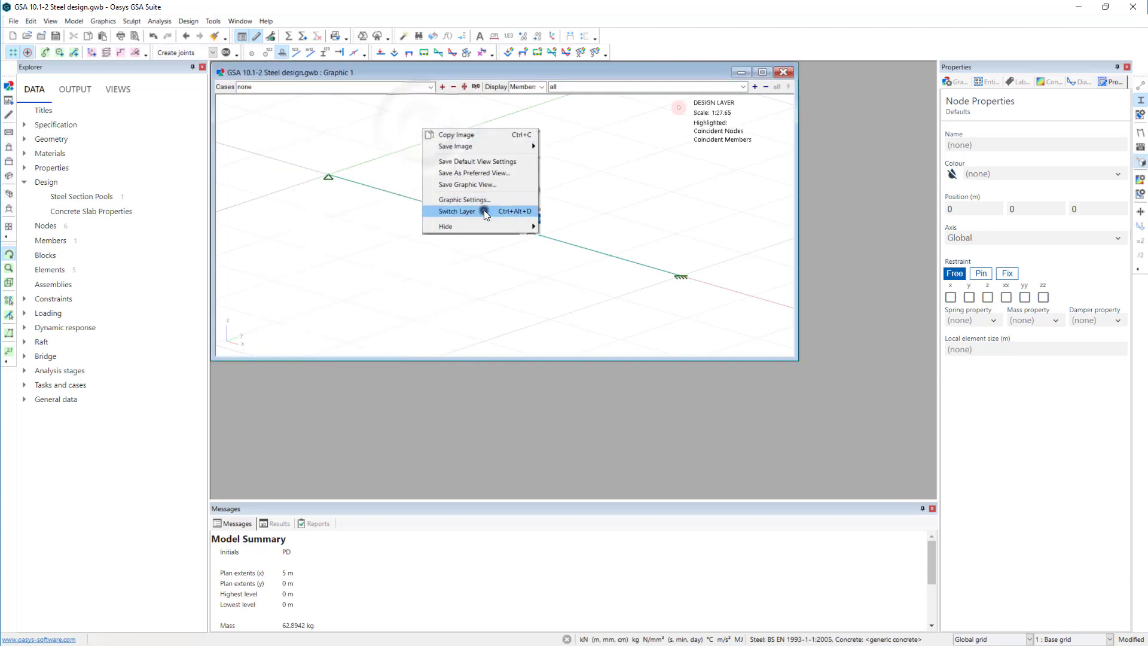
{"action": "left_click", "coordinate": [484, 210]}
{"action": "left_click", "coordinate": [382, 53]}
Review load cases L1 and L2, run the analysis, and display the C1 : ULS combination
{"action": "left_click", "coordinate": [442, 86]}
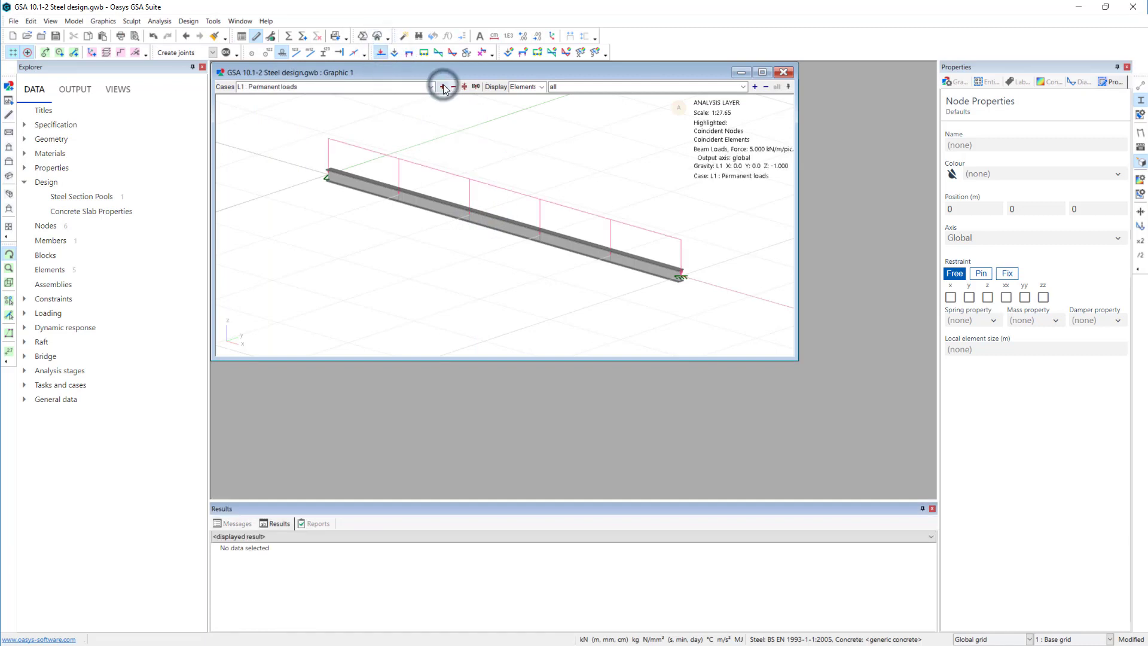
{"action": "left_click", "coordinate": [443, 87]}
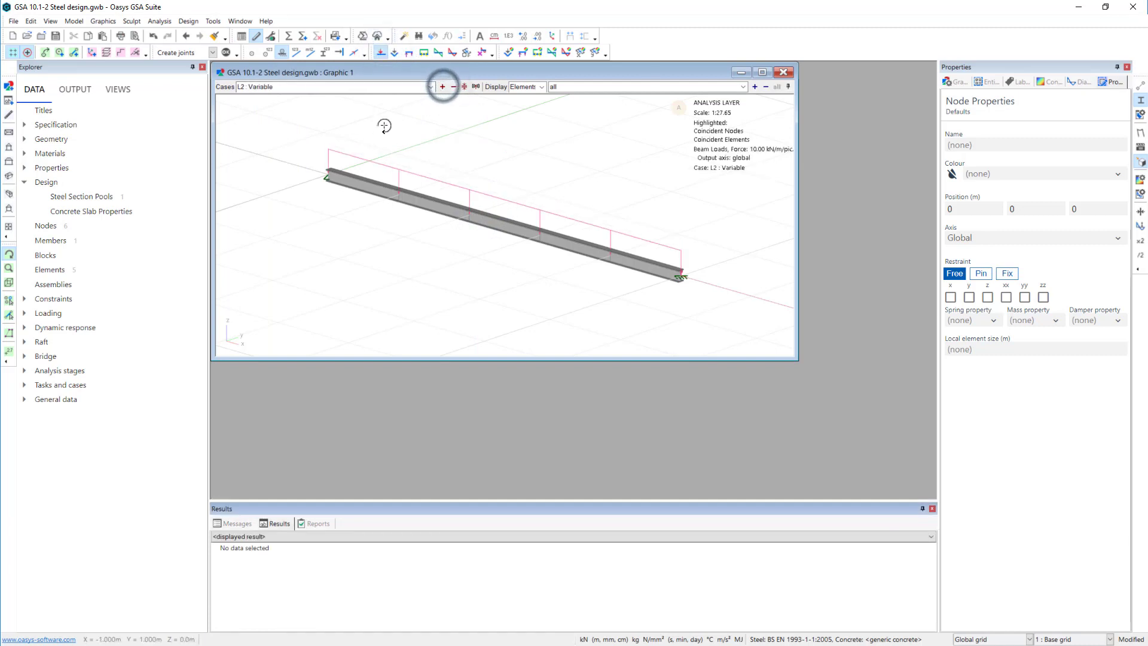
{"action": "left_click", "coordinate": [288, 36]}
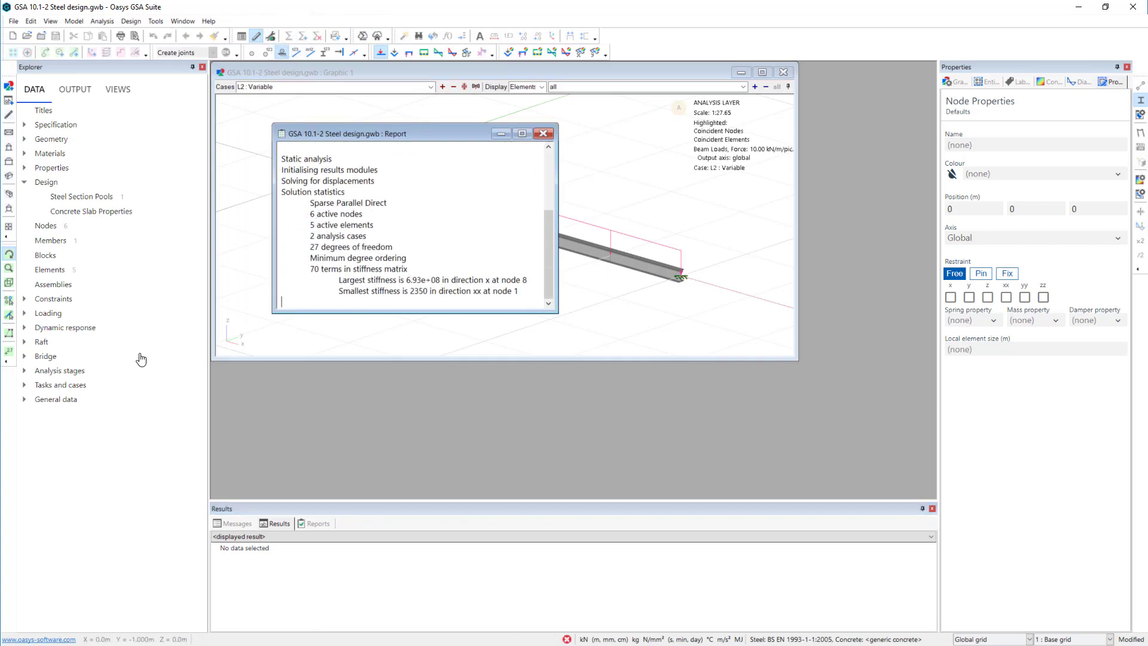
{"action": "left_click", "coordinate": [431, 87]}
{"action": "left_click", "coordinate": [257, 111]}
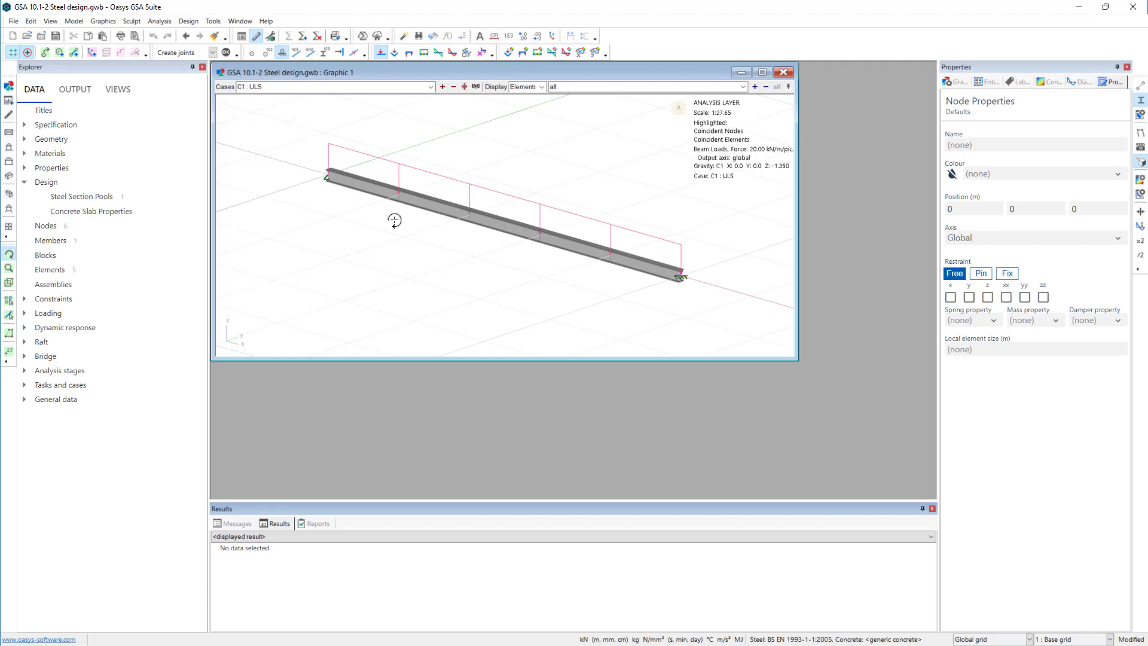
Return to the design layer and select the beam member
{"action": "right_click", "coordinate": [448, 127]}
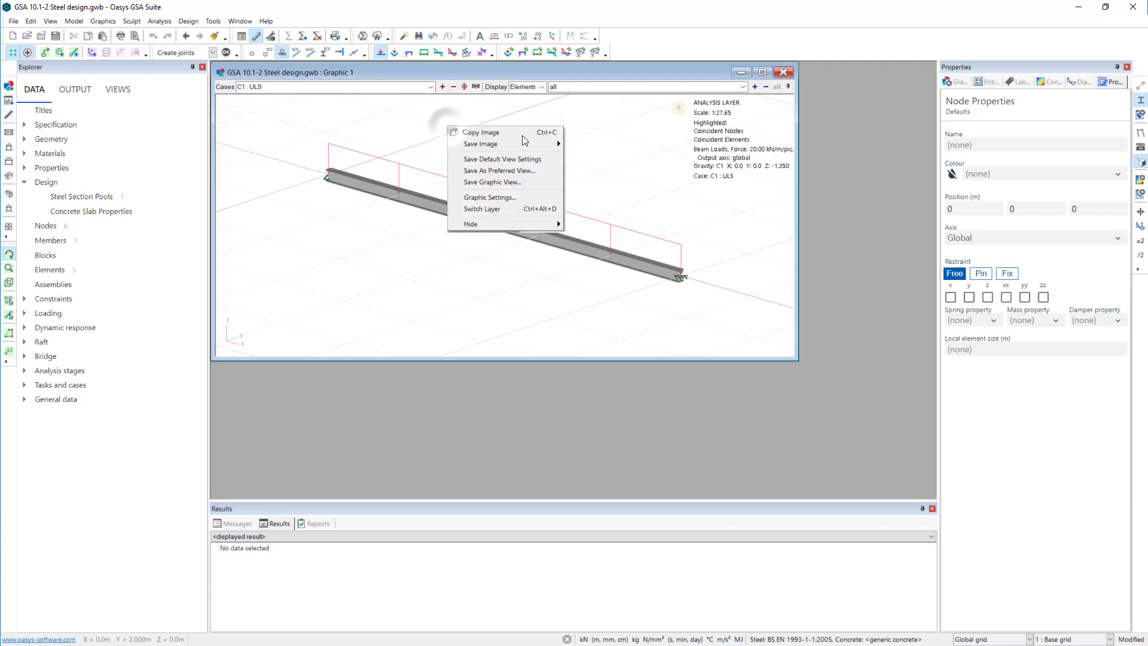
{"action": "left_click", "coordinate": [501, 208]}
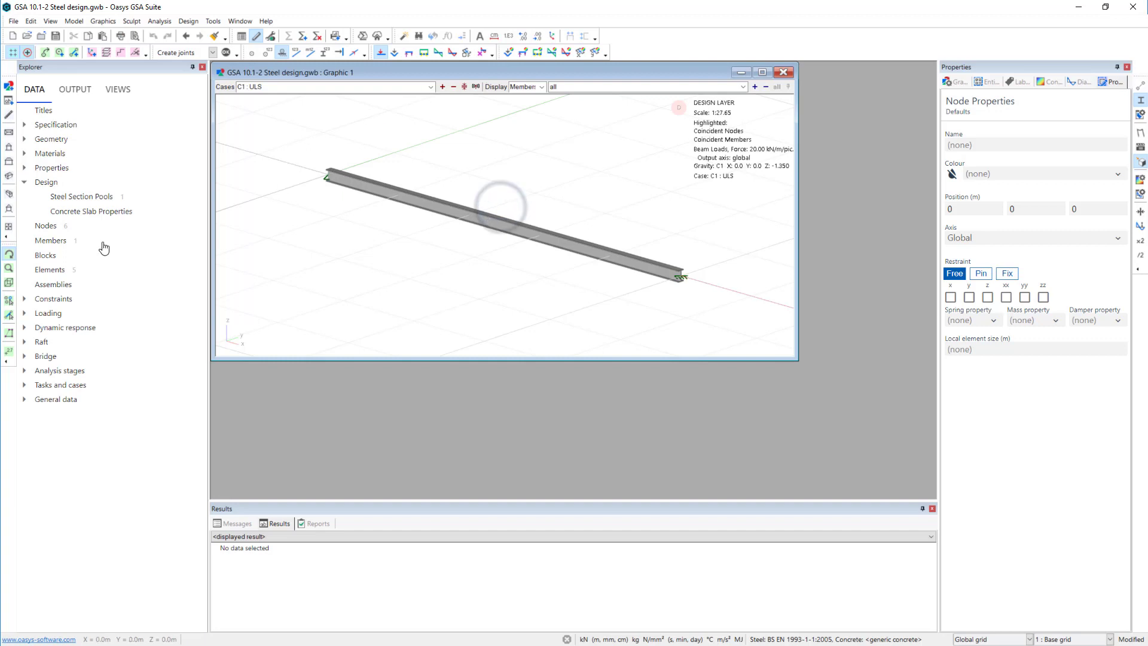
{"action": "left_click", "coordinate": [9, 315]}
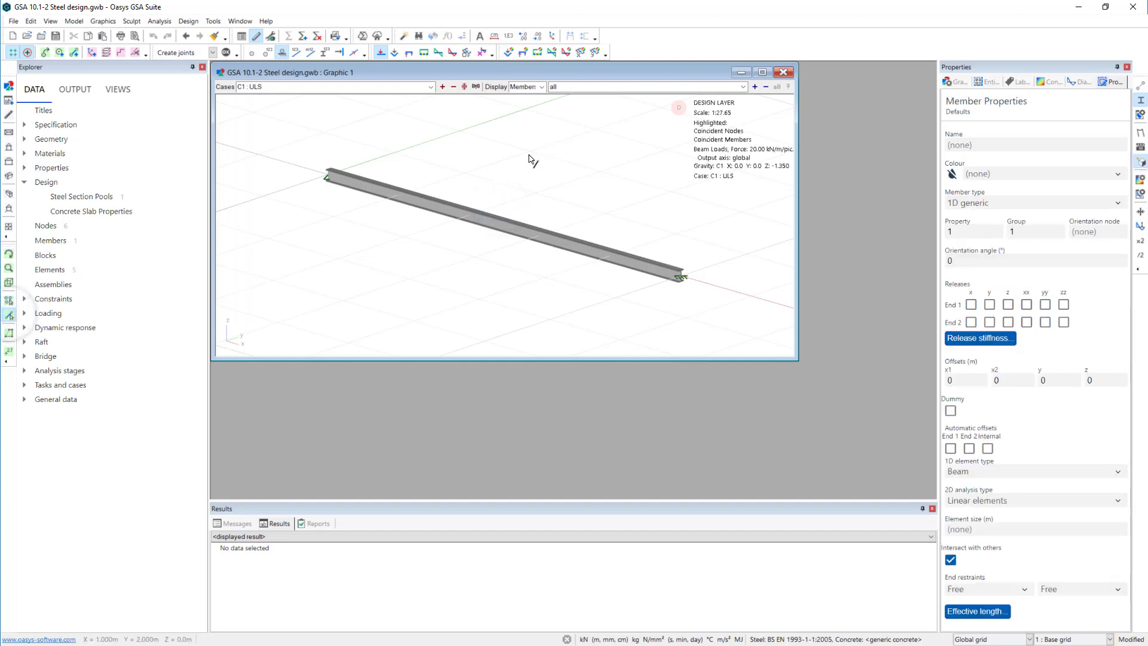
{"action": "left_click", "coordinate": [1141, 103]}
Open Member 1's definition and go to its design properties
{"action": "double_click", "coordinate": [520, 231]}
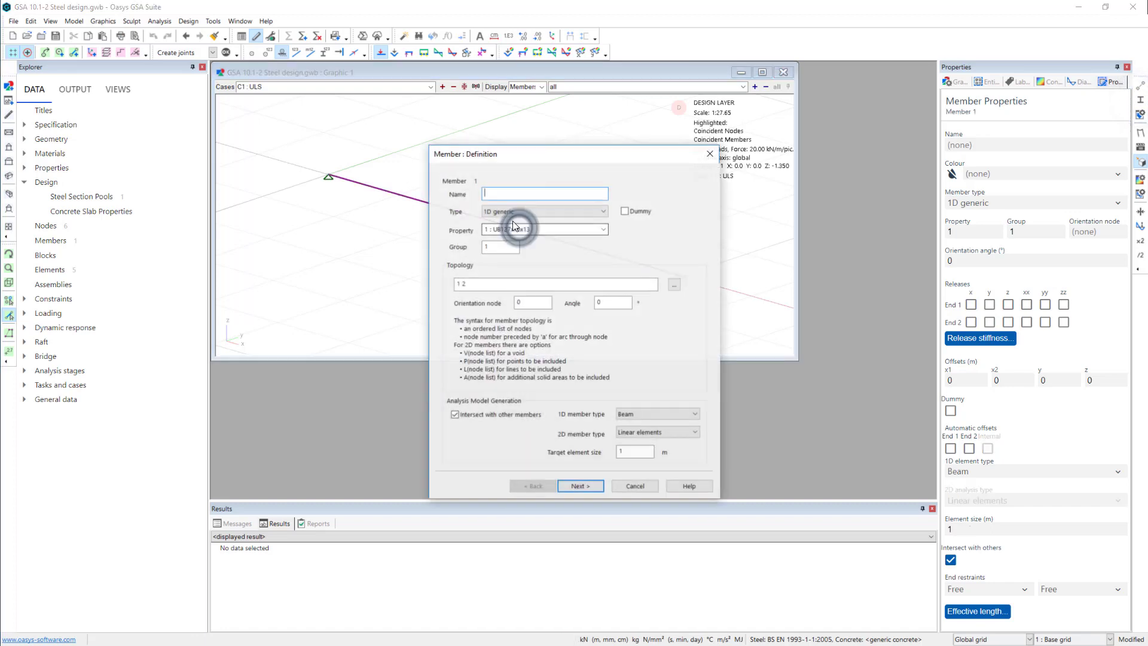
{"action": "left_click_drag", "start_coordinate": [701, 155], "coordinate": [551, 130]}
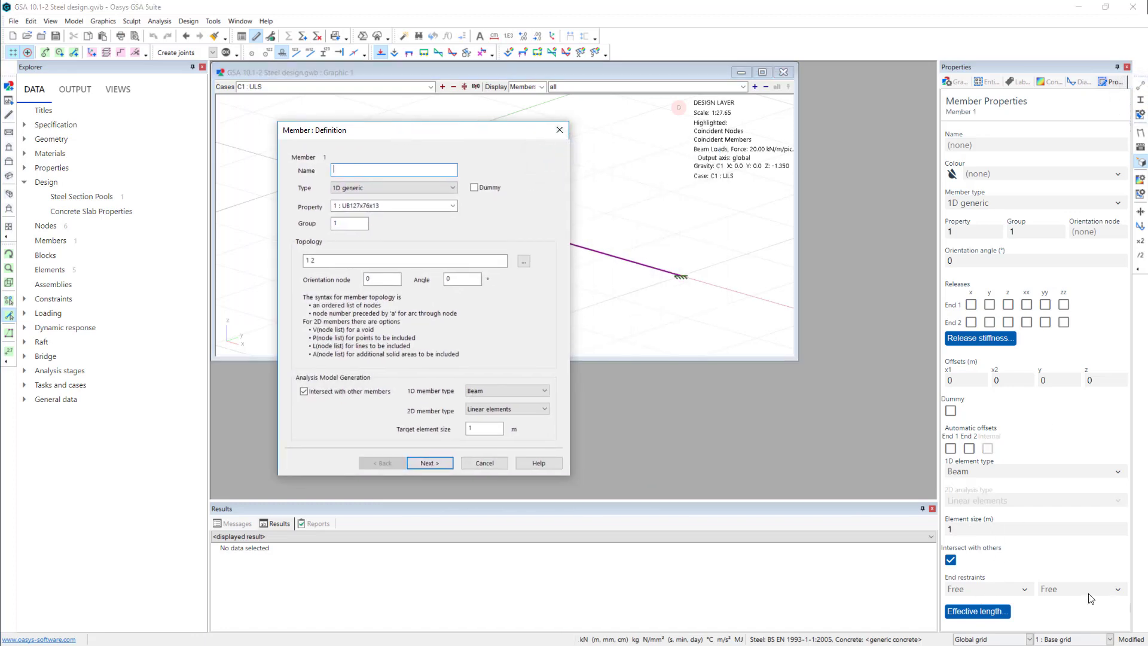
{"action": "left_click_drag", "start_coordinate": [425, 129], "coordinate": [273, 131]}
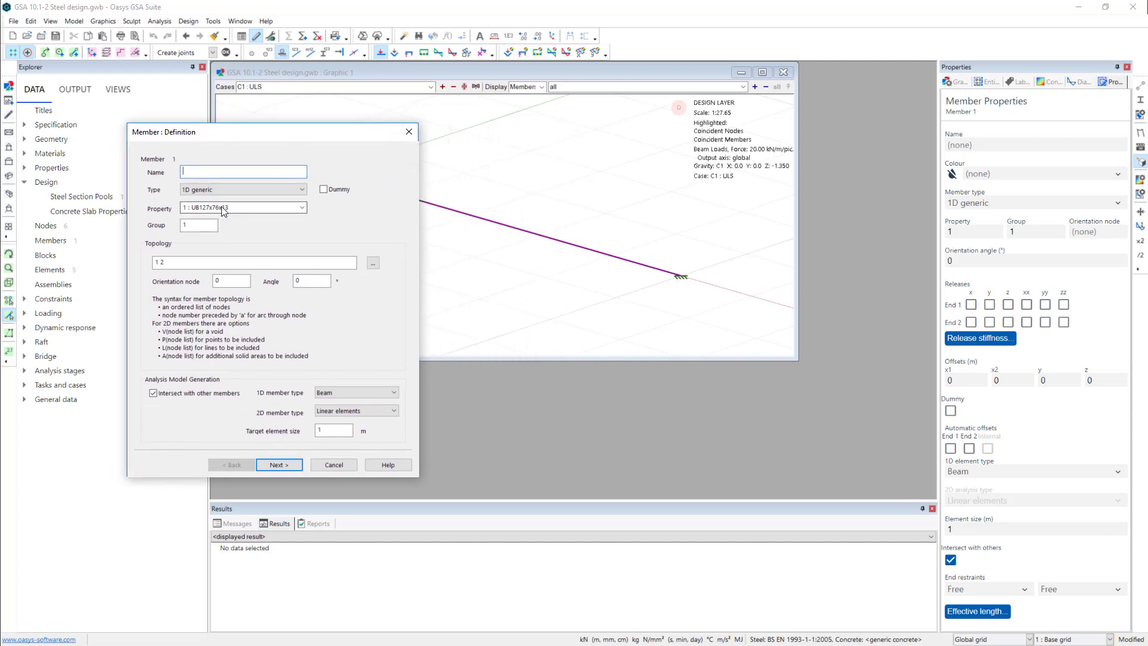
{"action": "left_click", "coordinate": [289, 464]}
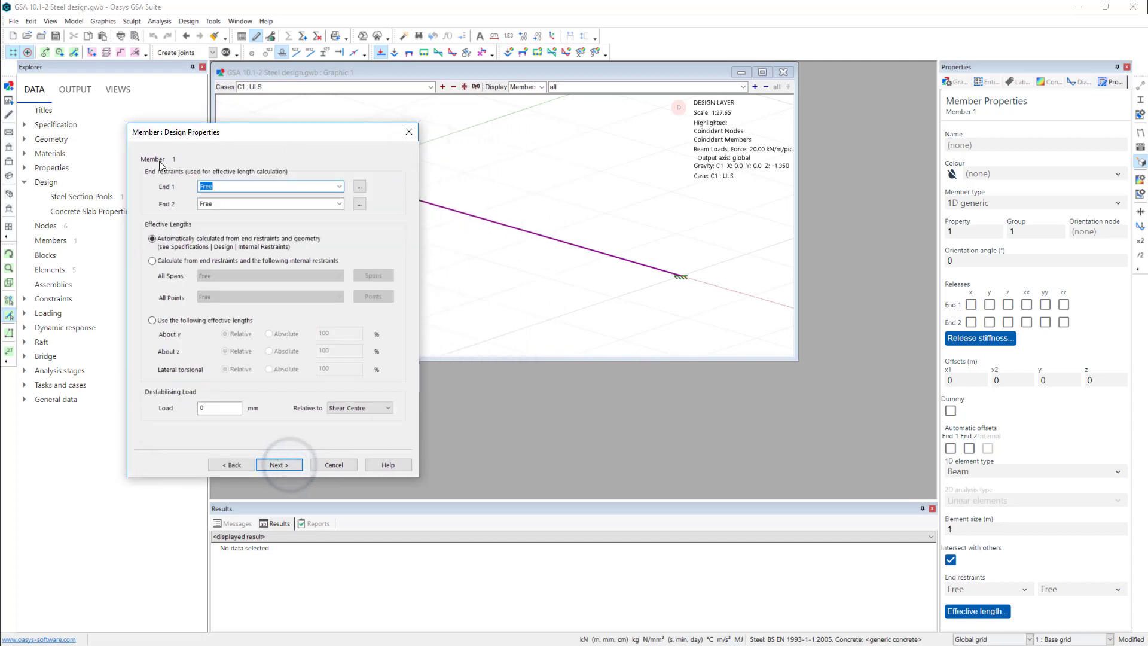
{"action": "left_click_drag", "start_coordinate": [303, 134], "coordinate": [329, 179]}
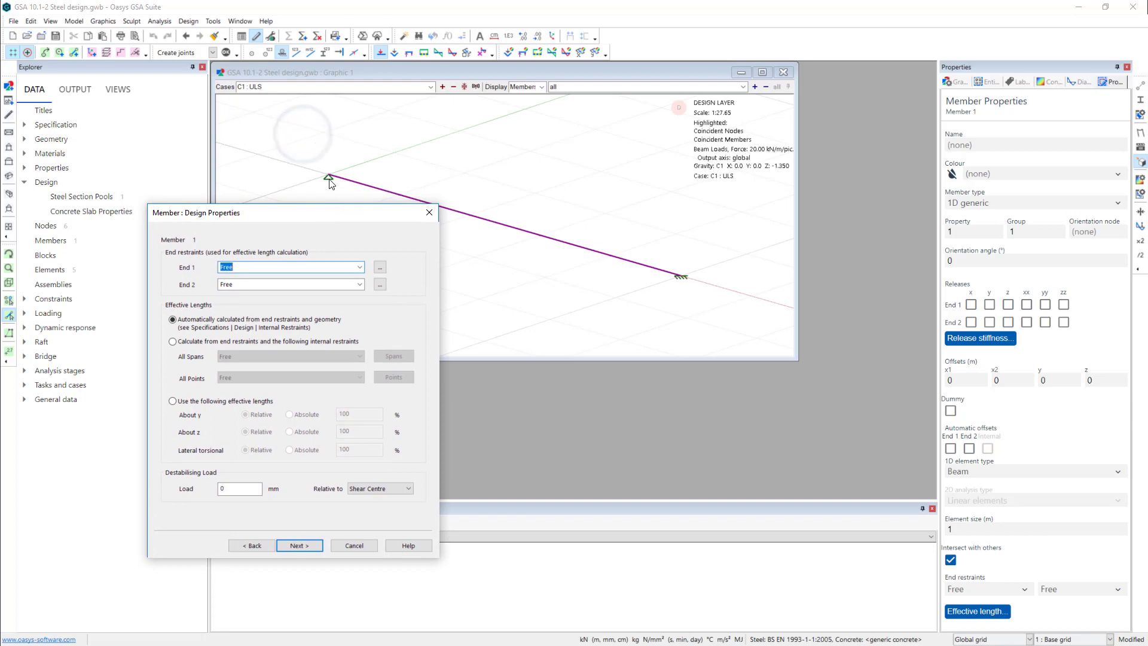
Set End 1 restraint to Pinned and End 2 to the fully restrained Fixed definition
{"action": "left_click", "coordinate": [359, 265]}
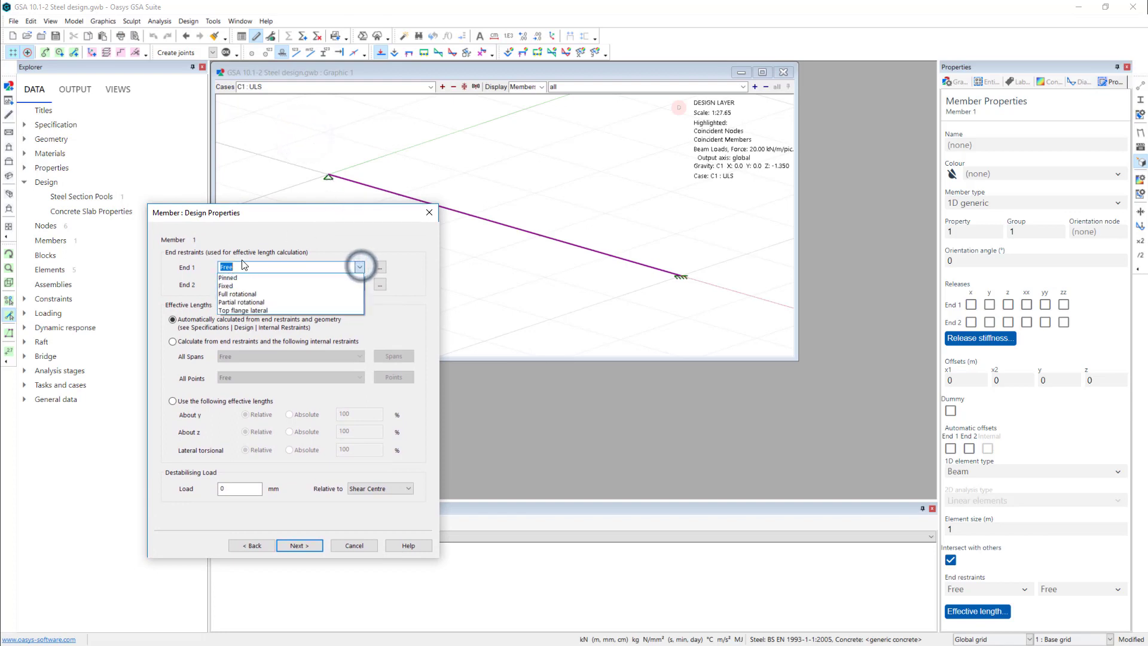
{"action": "left_click", "coordinate": [245, 278]}
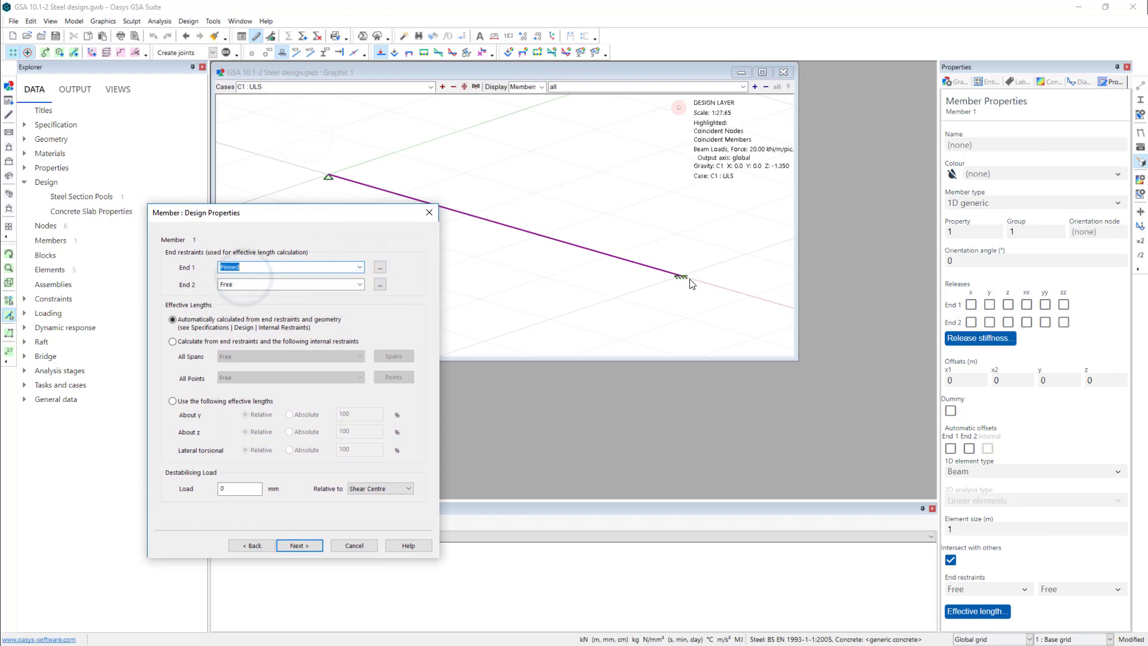
{"action": "left_click", "coordinate": [360, 284]}
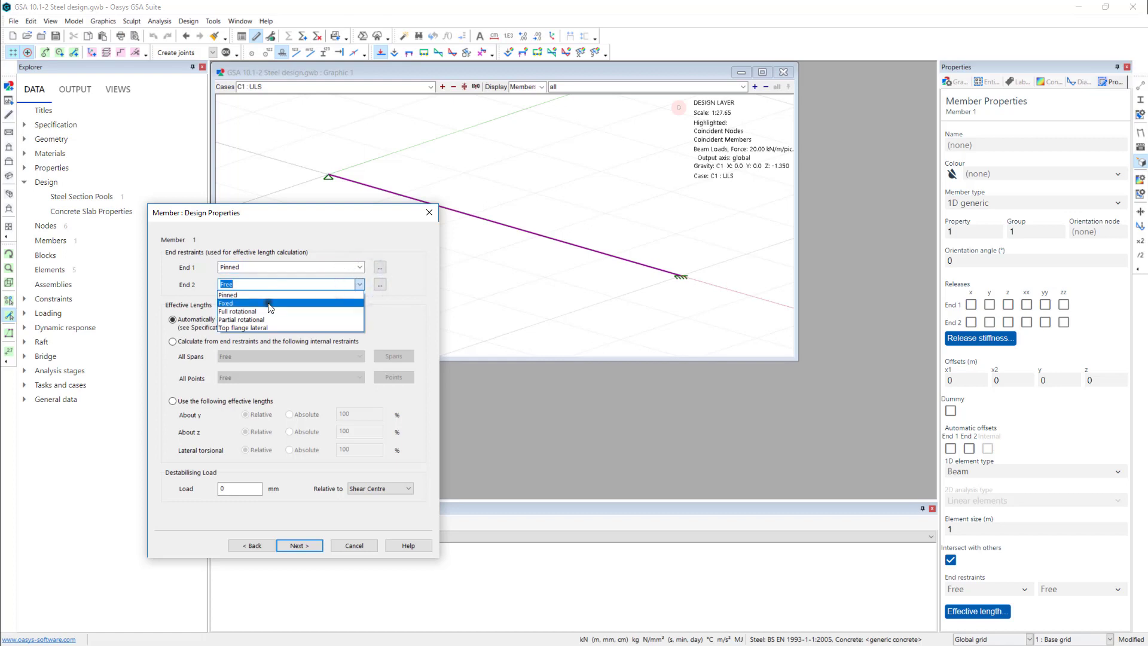
{"action": "left_click", "coordinate": [267, 303]}
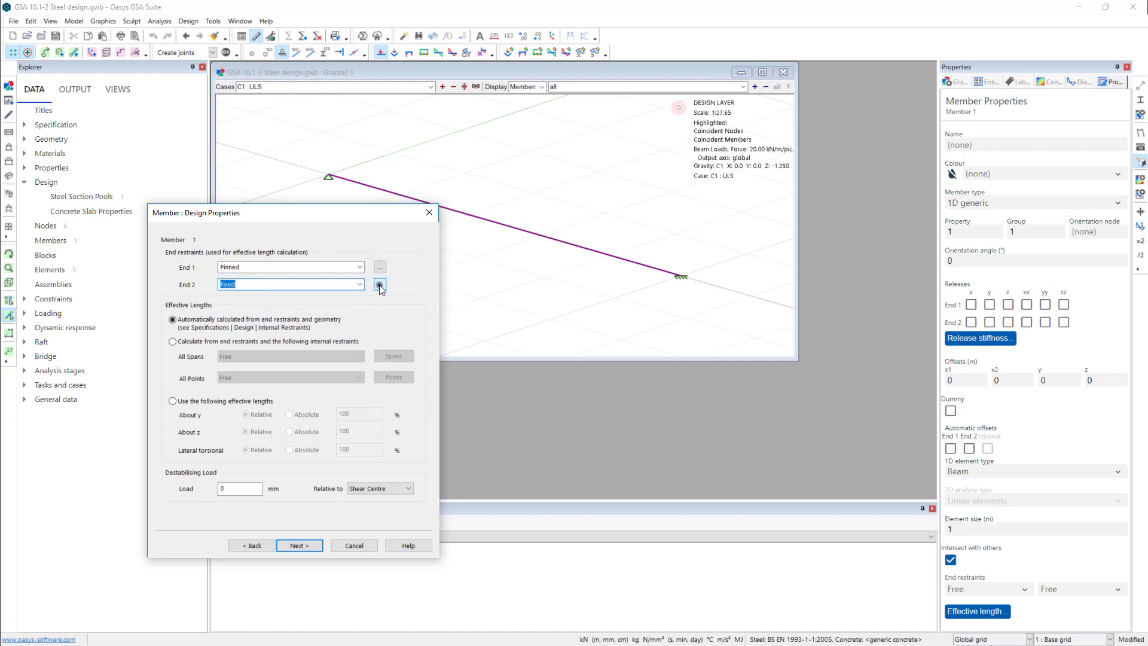
{"action": "left_click", "coordinate": [380, 285]}
{"action": "left_click_drag", "start_coordinate": [348, 238], "coordinate": [314, 253]}
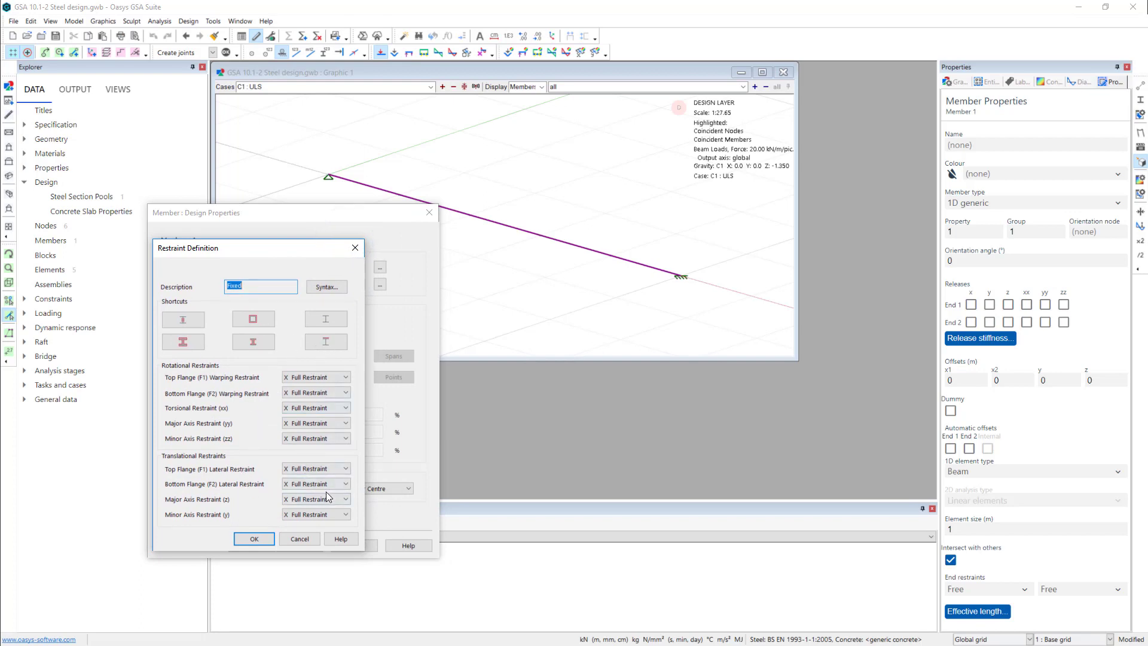
{"action": "left_click", "coordinate": [254, 539]}
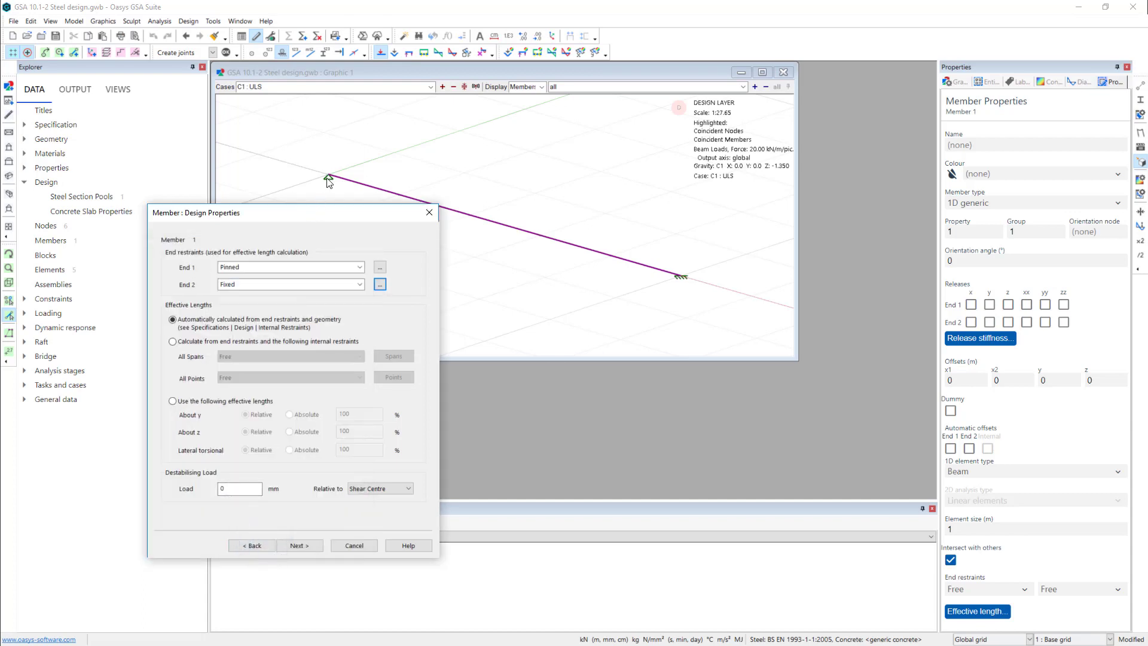
Derive Member 1's effective lengths from end restraints (all spans top flange lateral, points Free), then show the solid section
{"action": "left_click", "coordinate": [173, 342]}
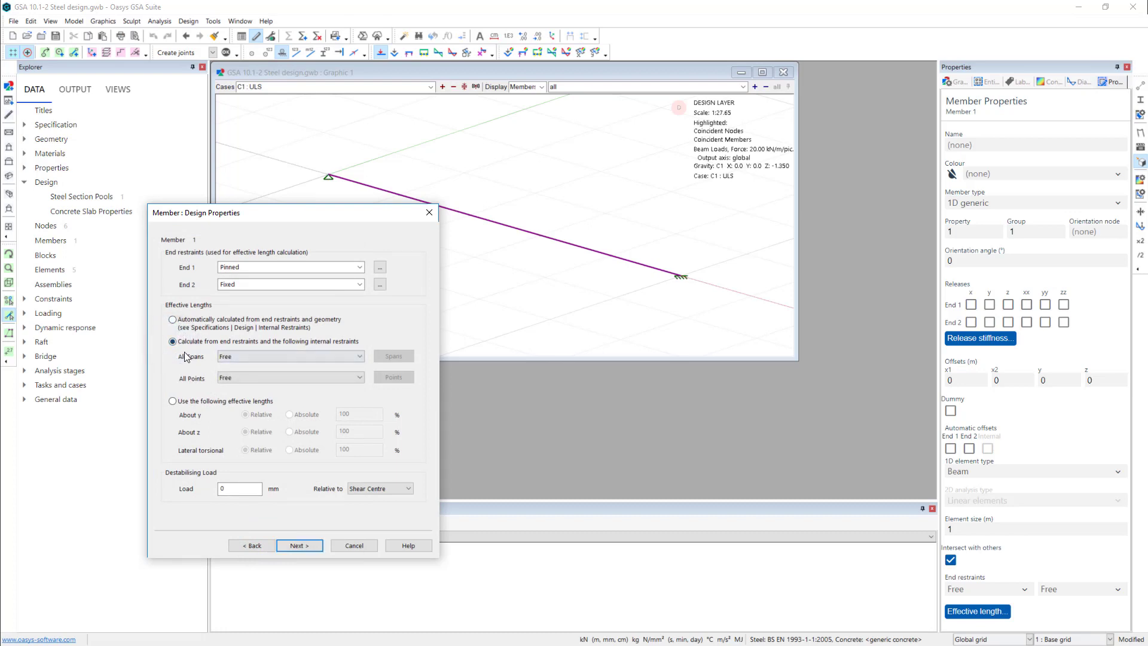
{"action": "left_click", "coordinate": [254, 356]}
{"action": "left_click", "coordinate": [268, 383]}
{"action": "left_click", "coordinate": [256, 376]}
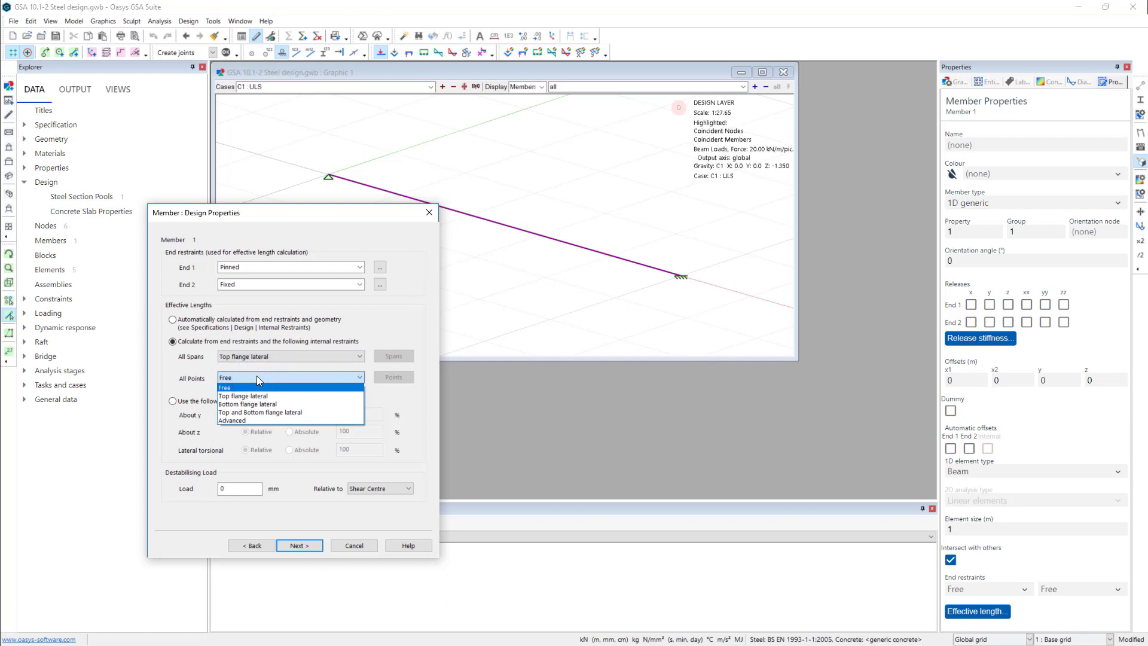
{"action": "left_click", "coordinate": [257, 375]}
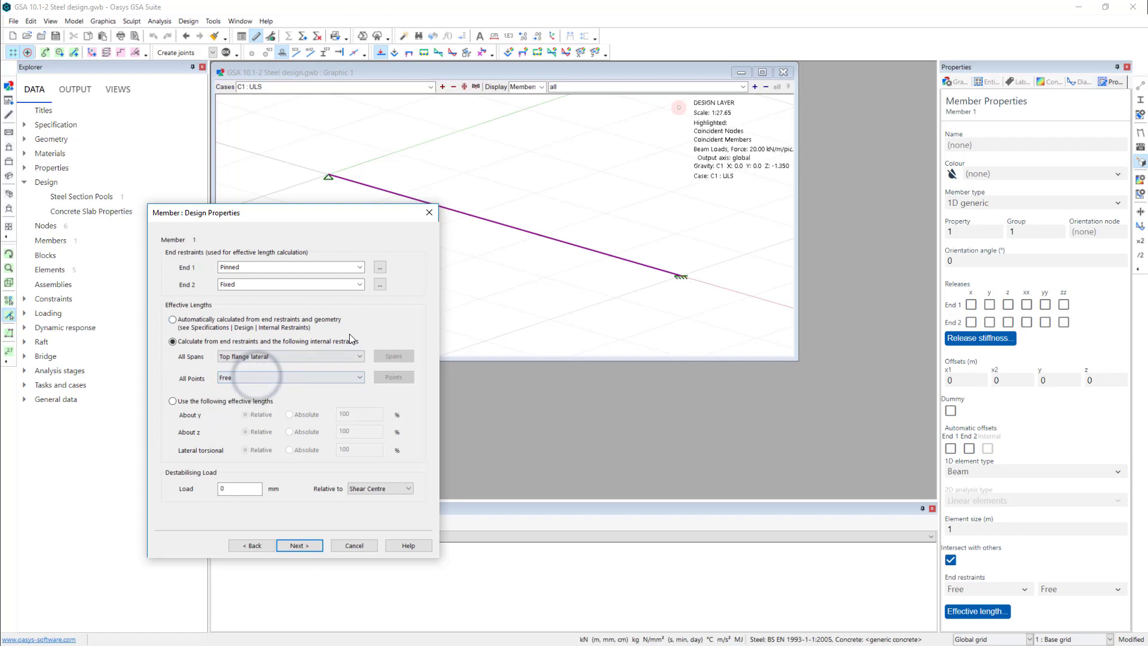
{"action": "left_click", "coordinate": [299, 545]}
{"action": "left_click", "coordinate": [302, 545]}
{"action": "left_click", "coordinate": [442, 258]}
{"action": "left_click", "coordinate": [1142, 101]}
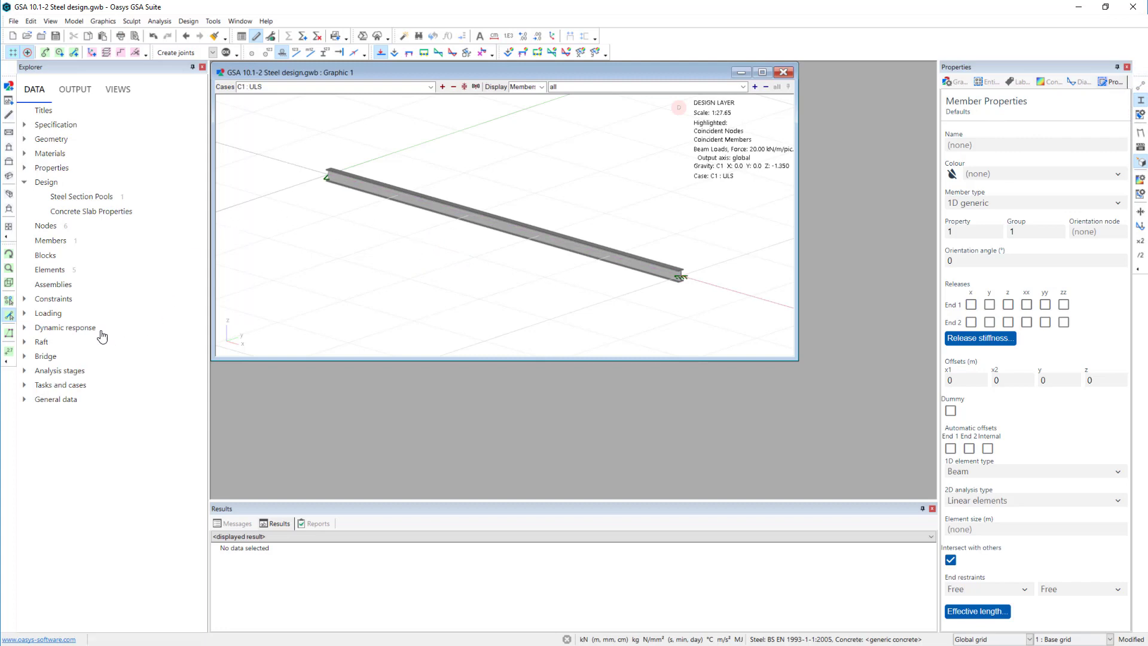
Create a steel design task on C1 : ULS with utilisation limits 1 (upper) and 0.5 (lower)
{"action": "left_click", "coordinate": [336, 37]}
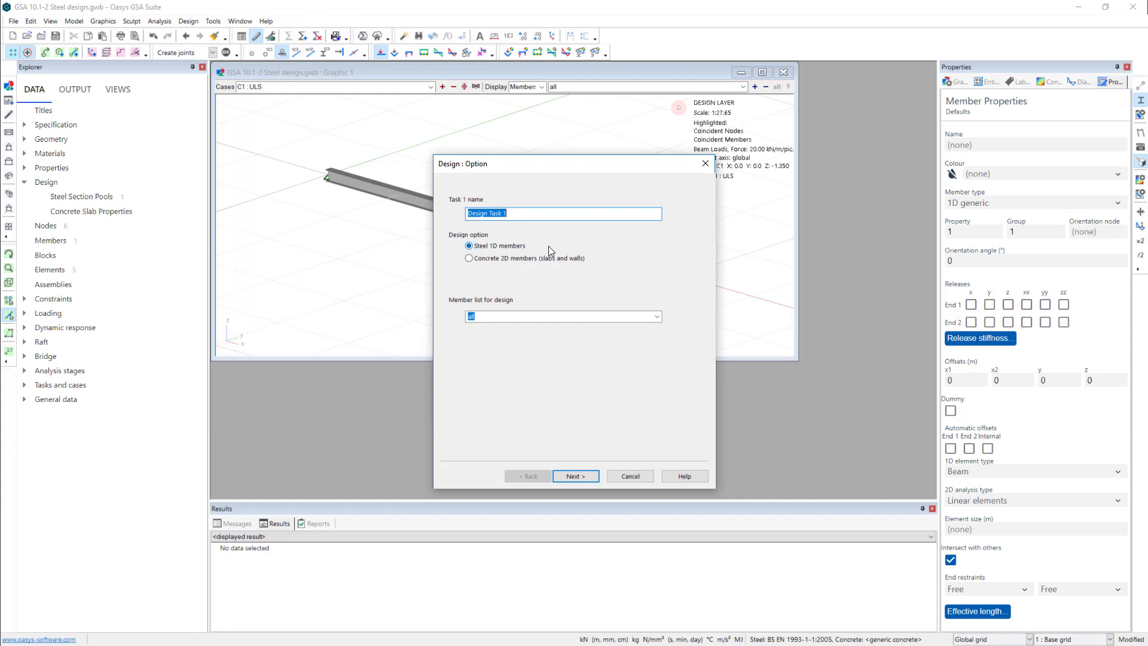
{"action": "left_click", "coordinate": [584, 476]}
{"action": "left_click", "coordinate": [674, 215]}
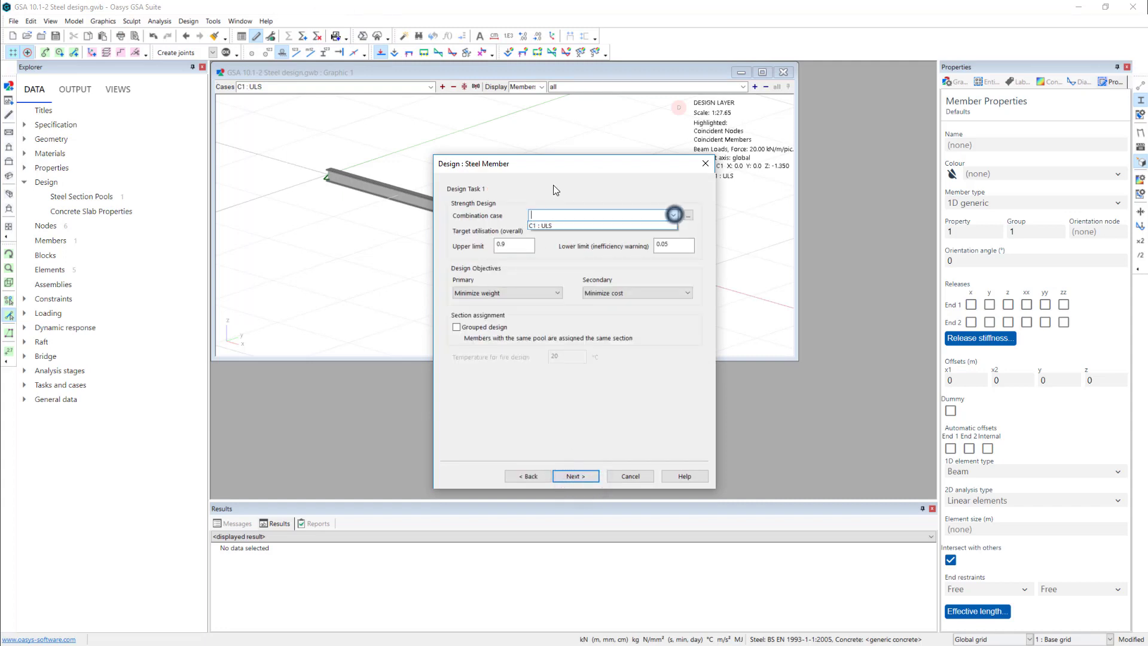
{"action": "left_click", "coordinate": [545, 225]}
{"action": "double_click", "coordinate": [516, 244]}
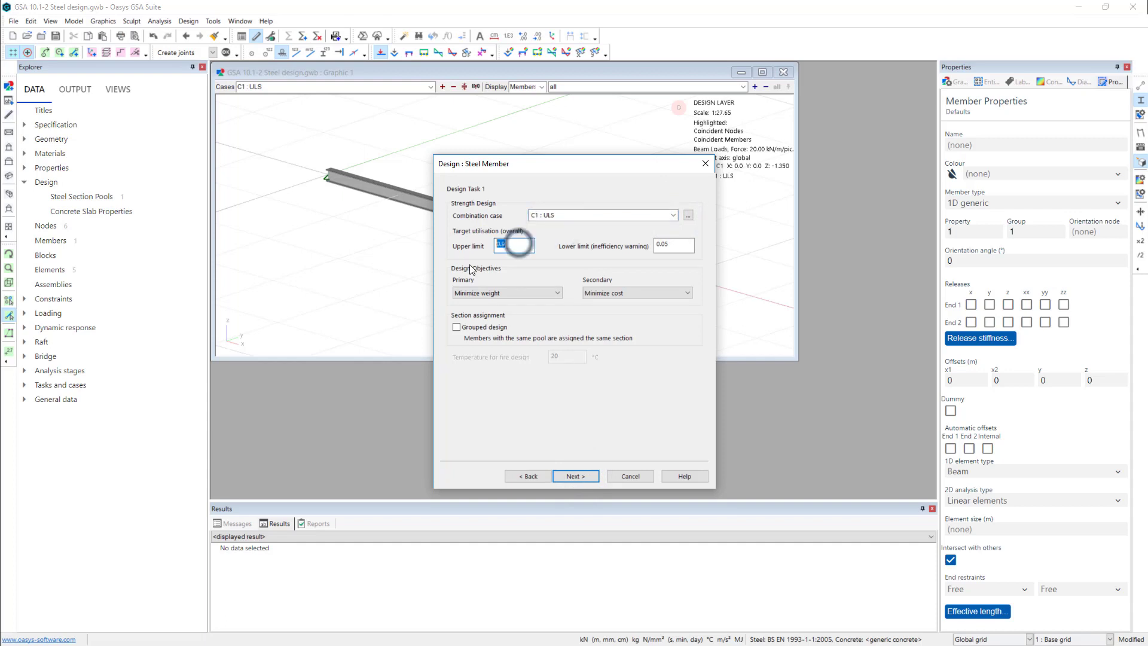
{"action": "type", "text": "1"}
{"action": "double_click", "coordinate": [682, 244]}
{"action": "type", "text": "0.5"}
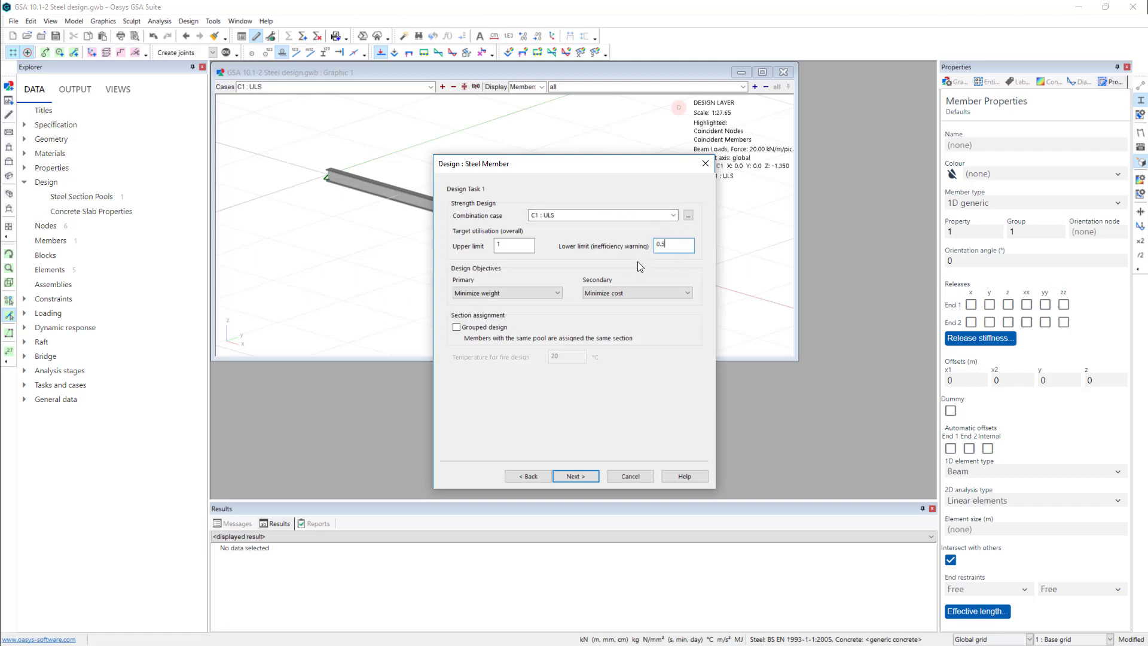
Set objectives to minimise weight then depth, and run the task as a check only
{"action": "left_click", "coordinate": [555, 293]}
{"action": "left_click", "coordinate": [552, 291]}
{"action": "left_click", "coordinate": [618, 290]}
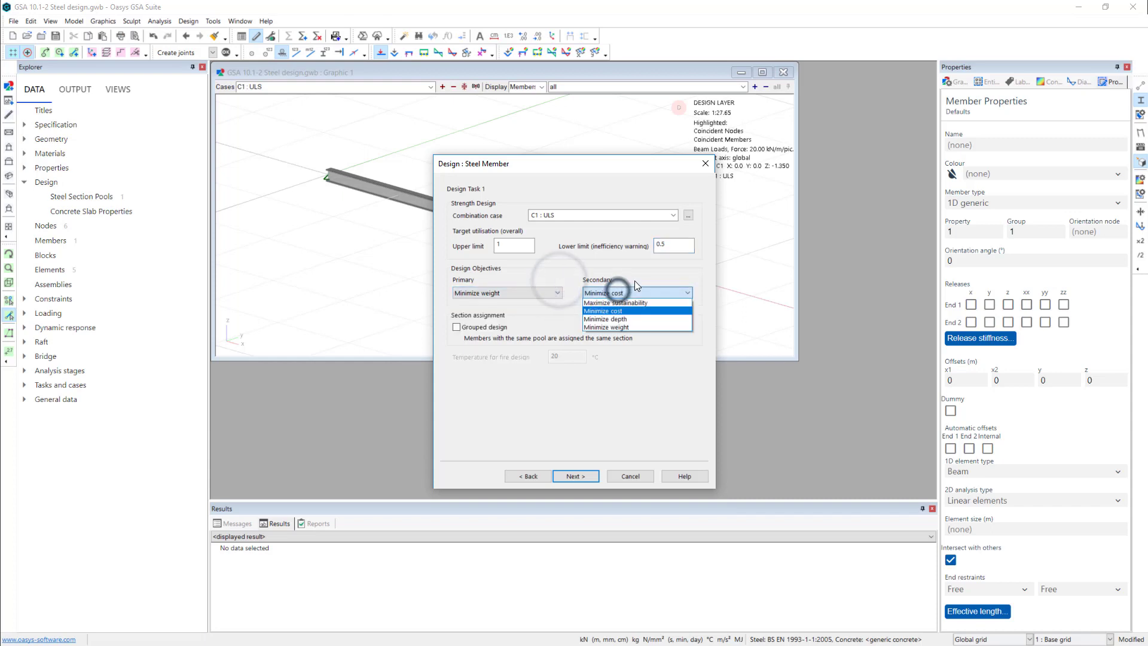
{"action": "left_click", "coordinate": [633, 319]}
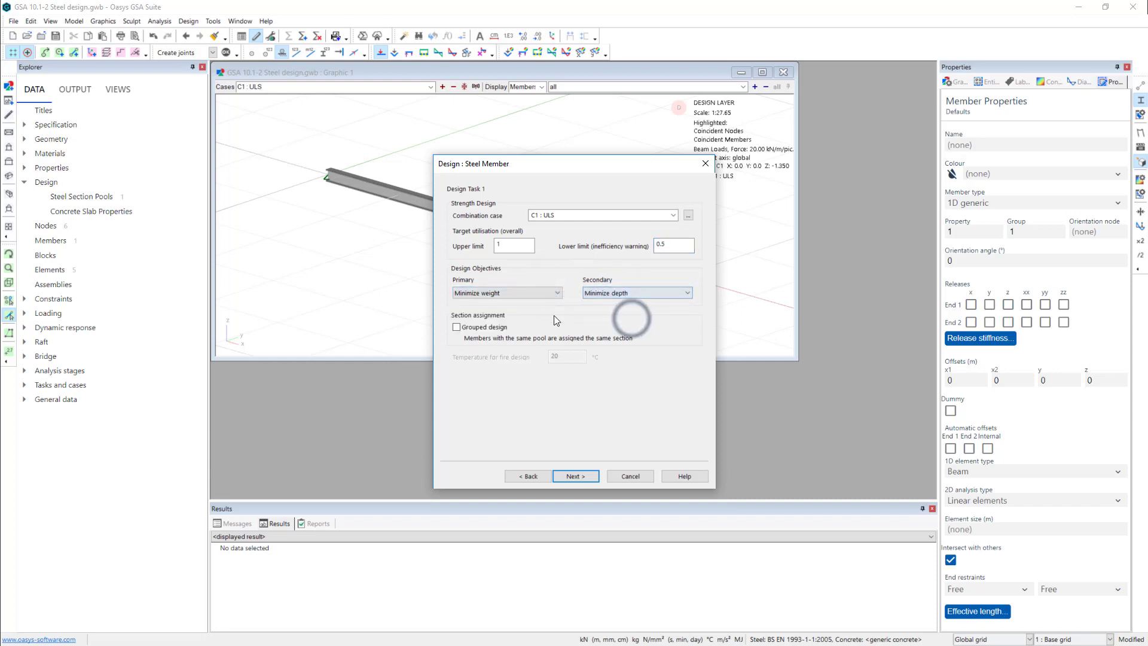
{"action": "left_click", "coordinate": [554, 284]}
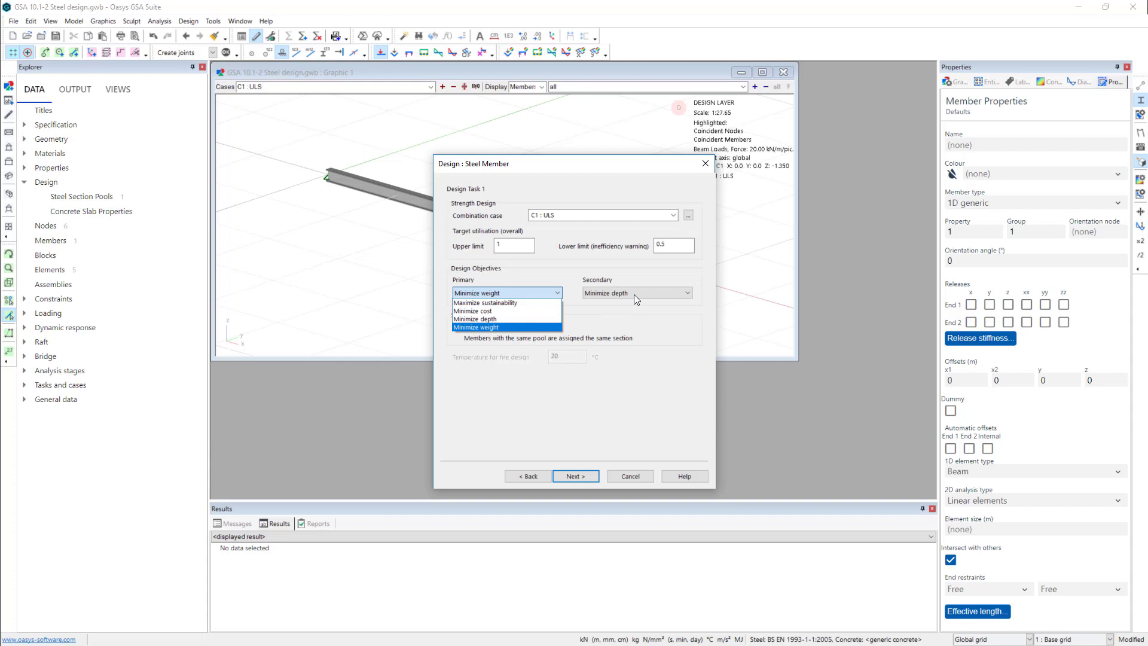
{"action": "left_click", "coordinate": [624, 310]}
{"action": "left_click", "coordinate": [574, 476]}
{"action": "left_click", "coordinate": [472, 250]}
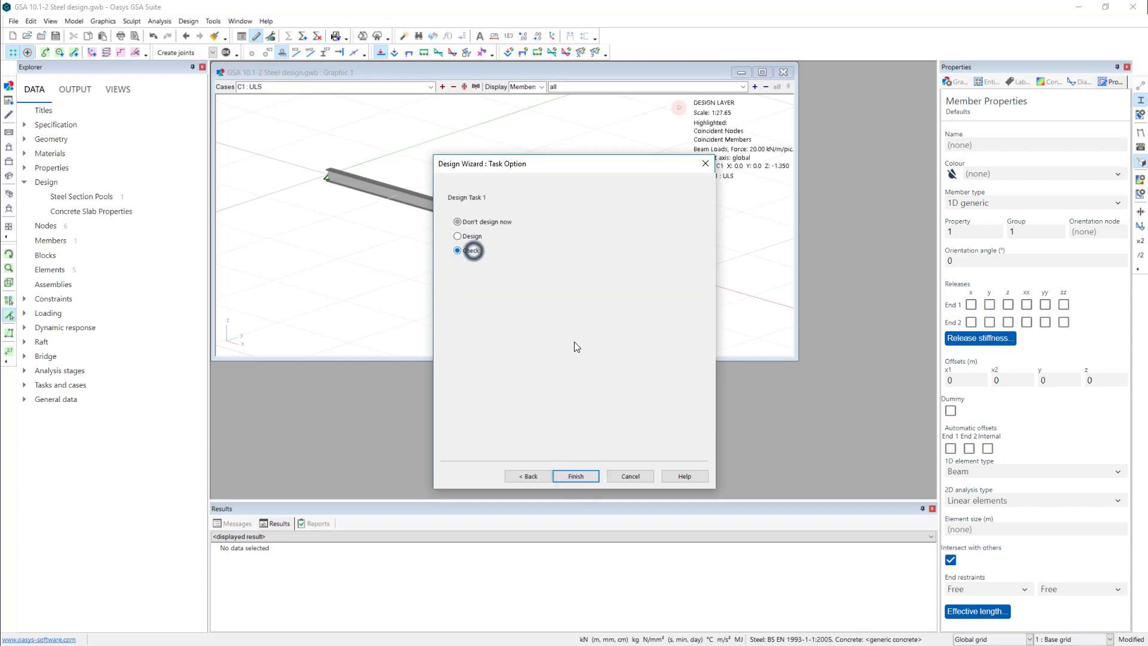
{"action": "left_click", "coordinate": [575, 476]}
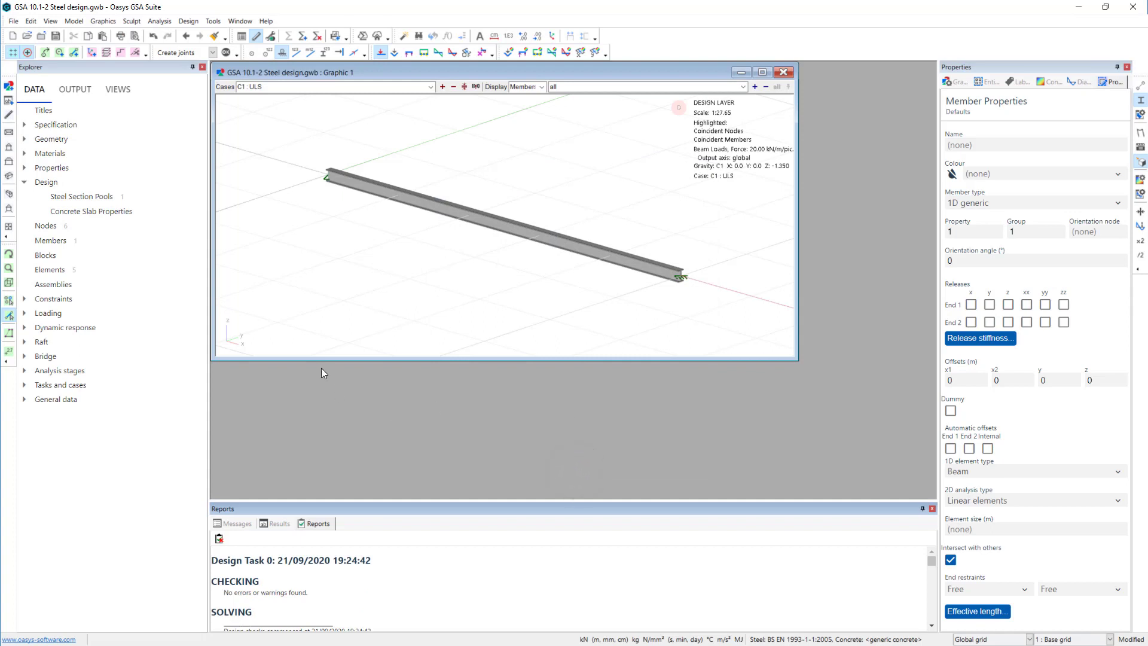
Contour the beam by Steel Utilisation from the Member User Modules results
{"action": "left_click", "coordinate": [1051, 82]}
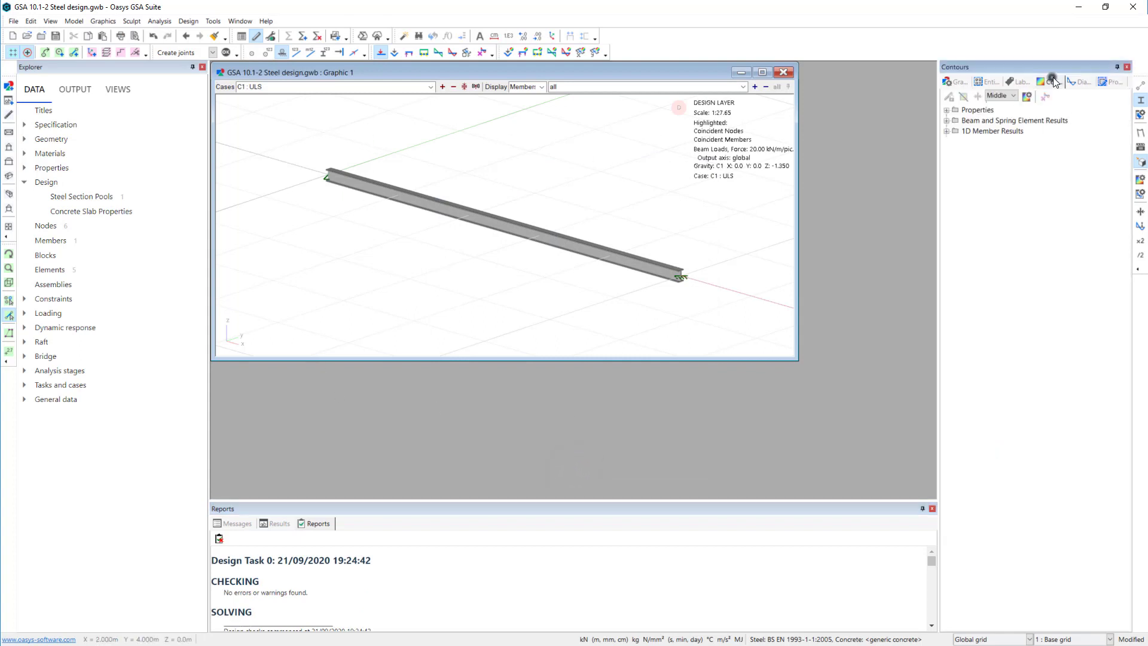
{"action": "left_click", "coordinate": [947, 141]}
{"action": "left_click", "coordinate": [956, 152]}
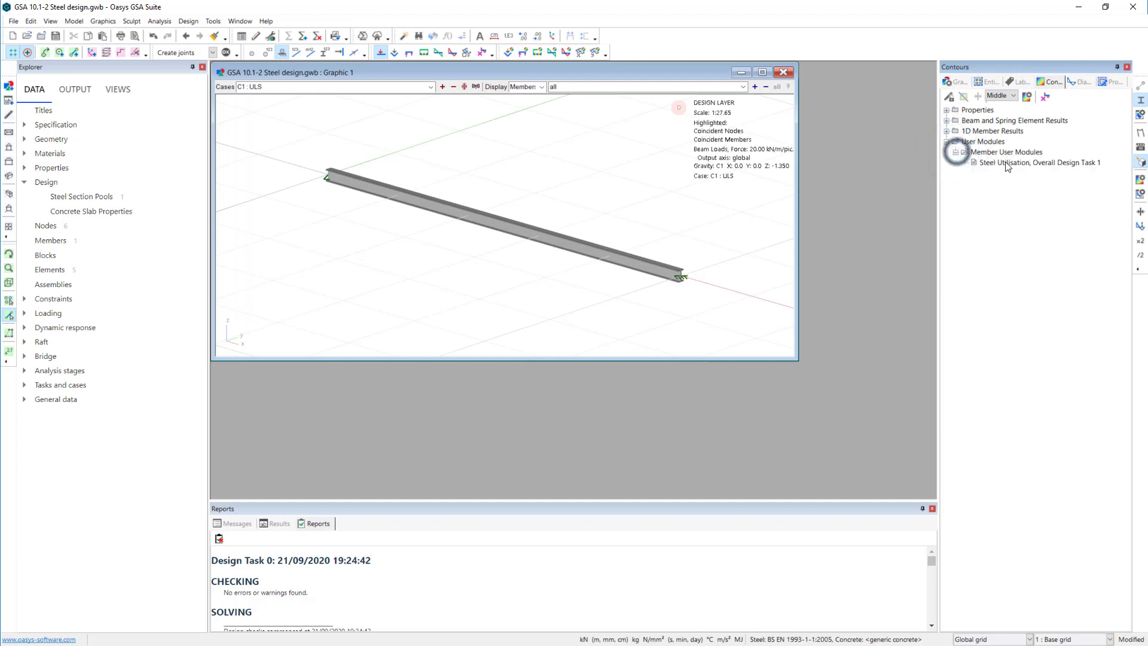
{"action": "left_click", "coordinate": [1011, 162]}
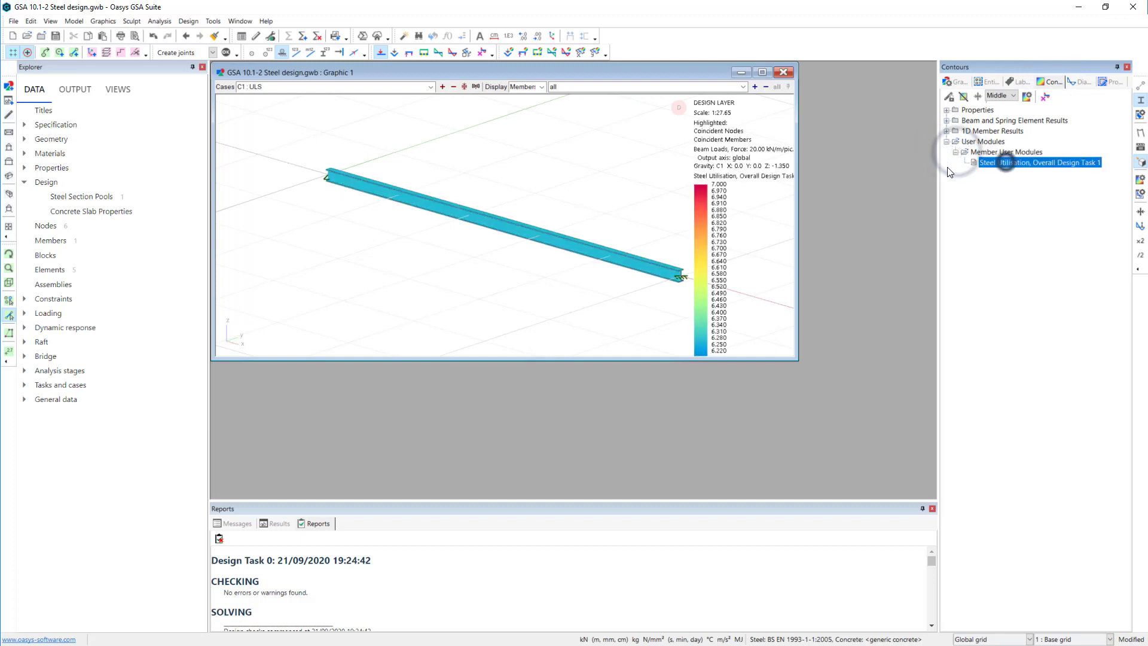
Show the beam's Steel Utilisation results table, reporting overall utilisation 6.608
{"action": "left_click", "coordinate": [503, 227]}
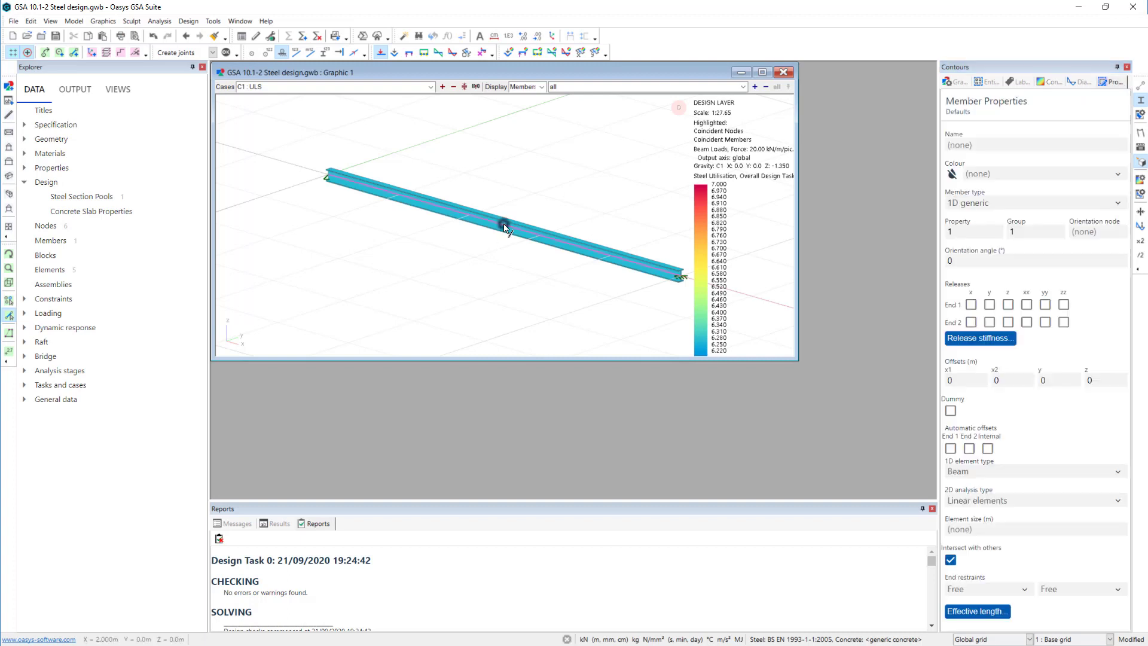
{"action": "left_click", "coordinate": [268, 536]}
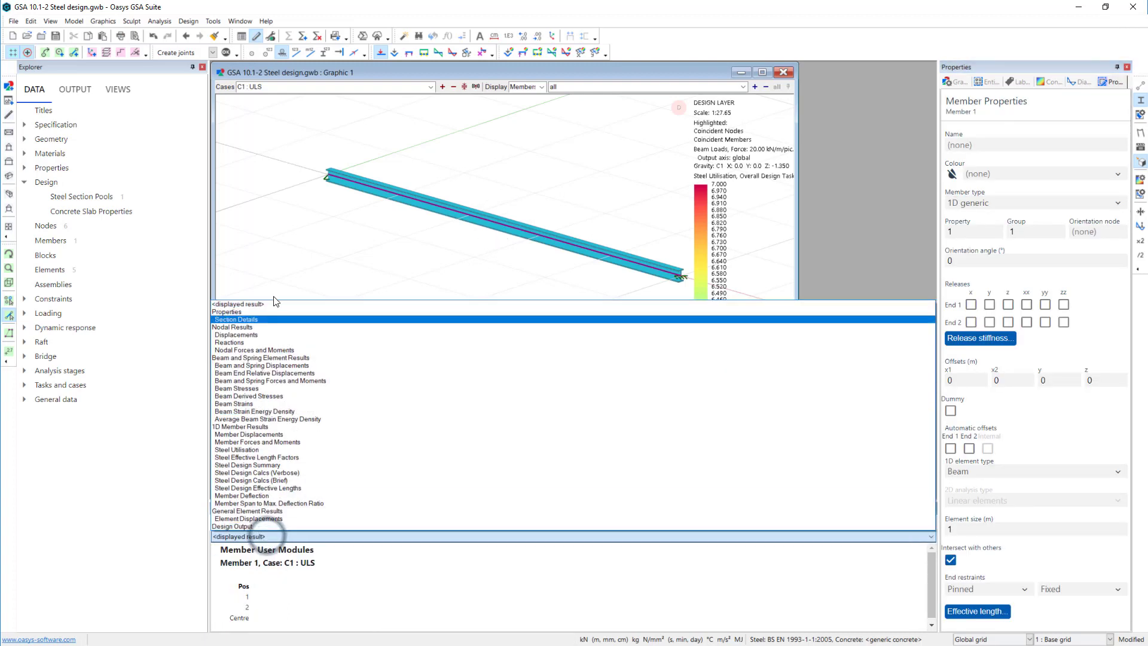
{"action": "left_click", "coordinate": [282, 449]}
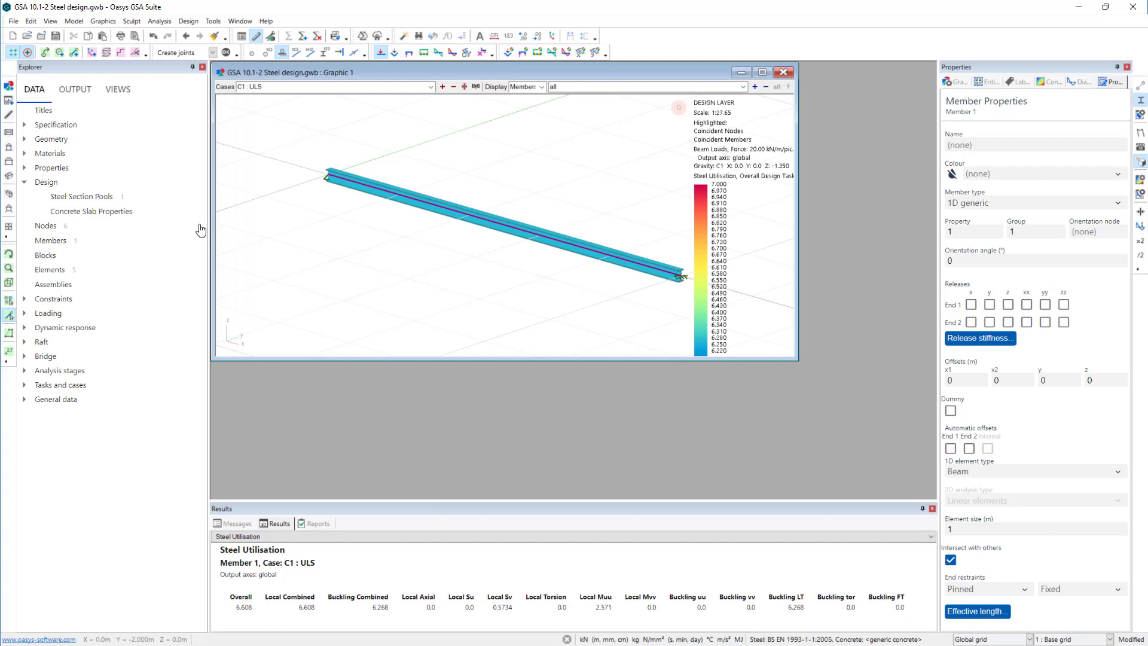
{"action": "left_click", "coordinate": [25, 385]}
Run the design for Design Task 1 and contour the beam by overall steel utilisation
{"action": "double_click", "coordinate": [77, 429]}
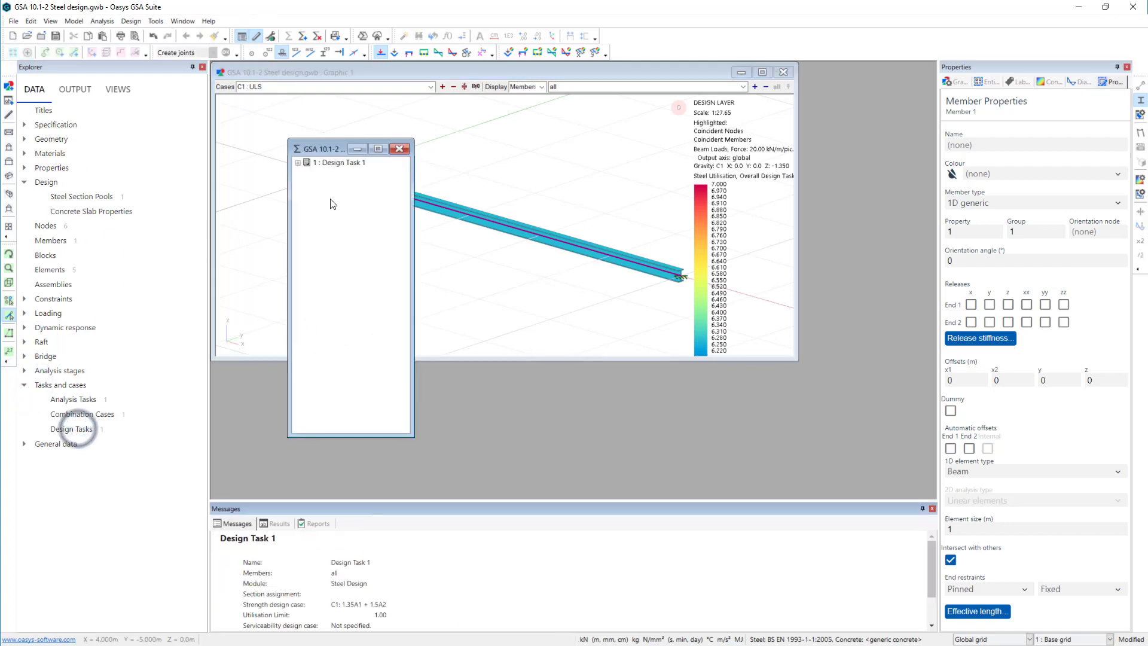
{"action": "right_click", "coordinate": [335, 163]}
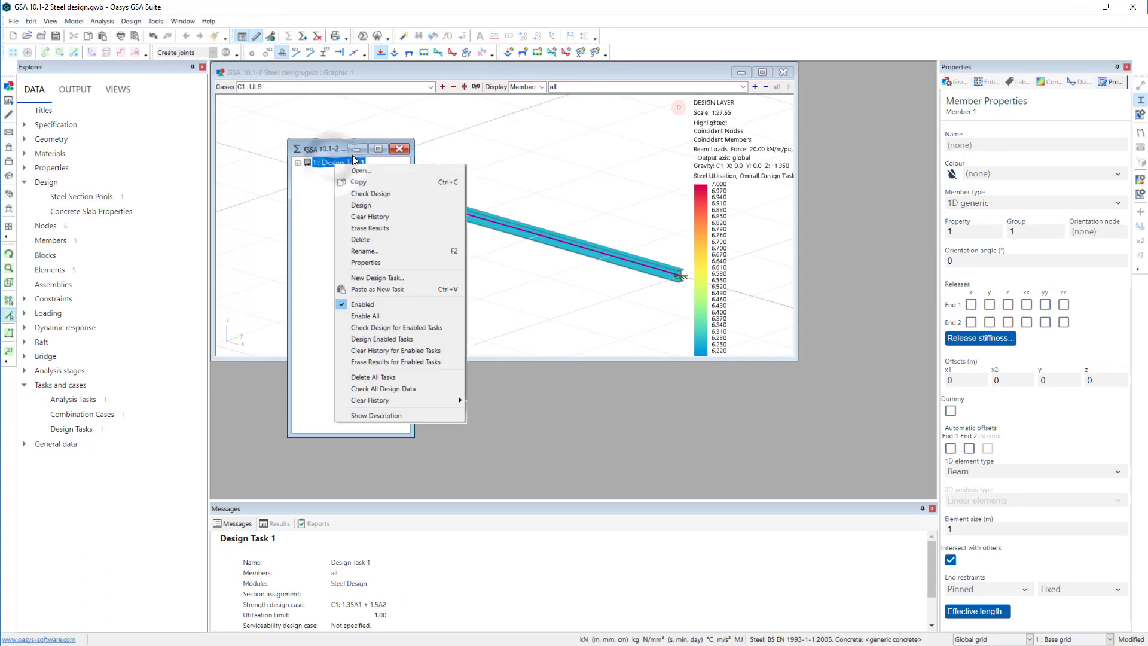
{"action": "left_click", "coordinate": [376, 207]}
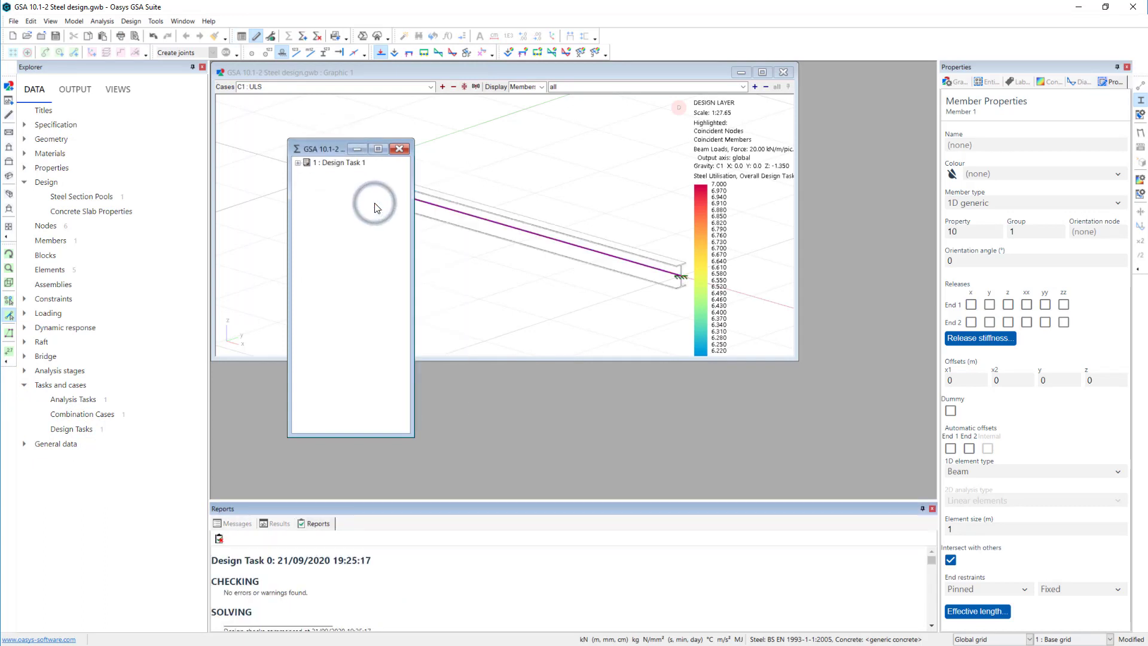
{"action": "left_click", "coordinate": [622, 73]}
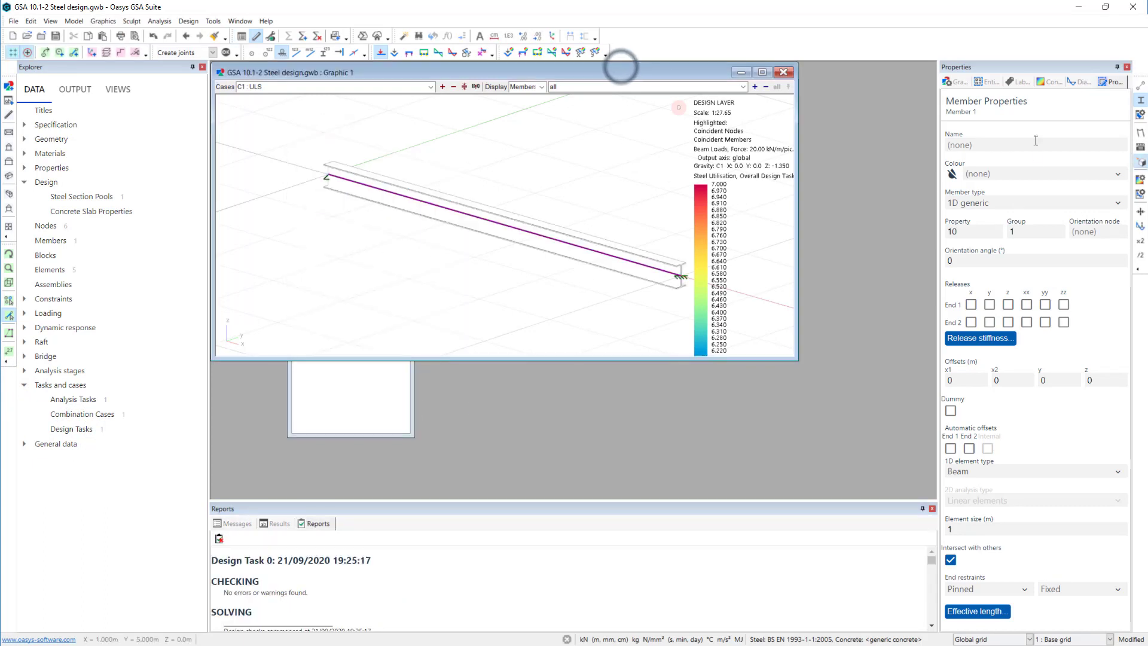
{"action": "left_click", "coordinate": [1044, 80]}
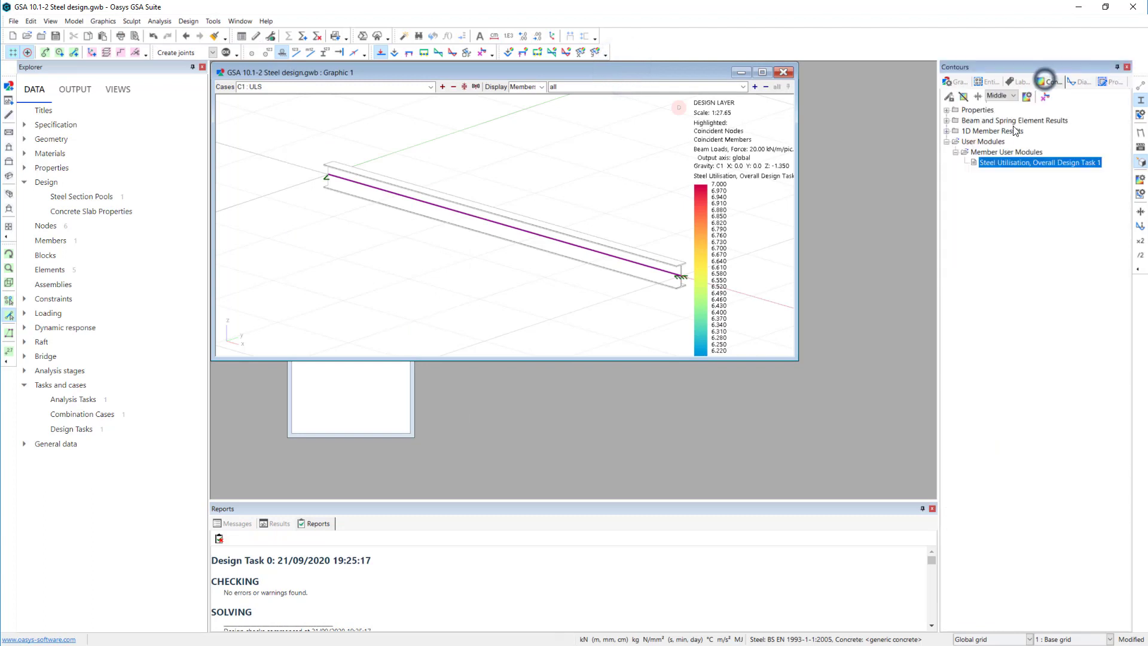
{"action": "left_click", "coordinate": [947, 131]}
{"action": "left_click", "coordinate": [955, 163]}
{"action": "left_click", "coordinate": [1017, 173]}
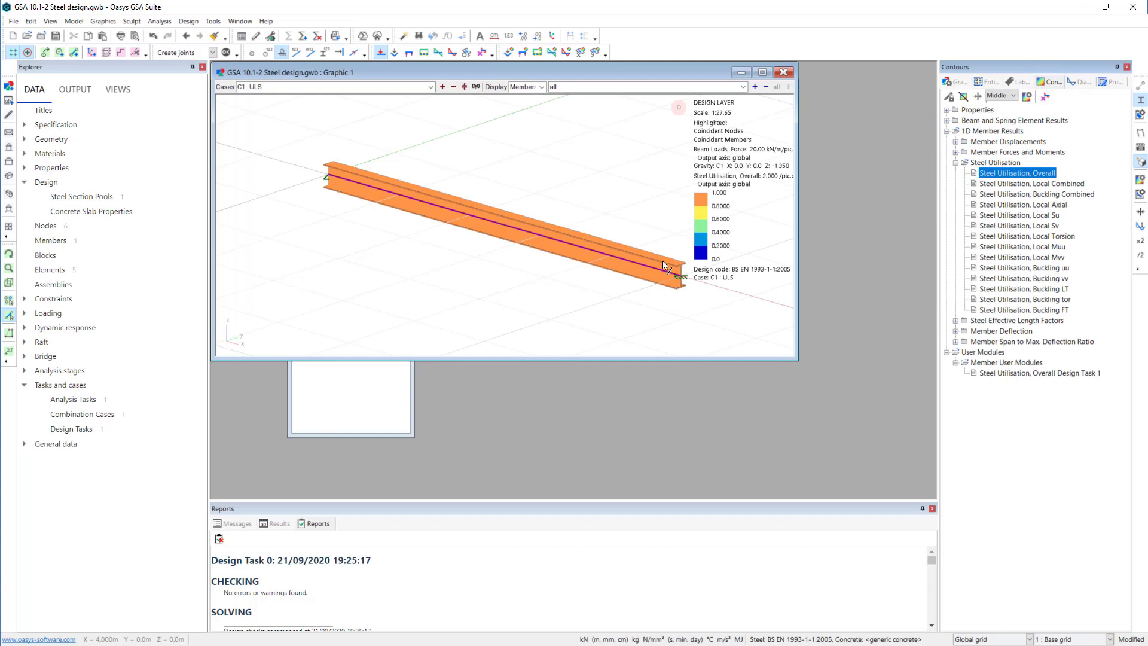
Inspect the redesigned beam's section property 10 and its Steel Utilisation results showing overall 0.9683
{"action": "left_click", "coordinate": [613, 258]}
{"action": "left_click", "coordinate": [984, 230]}
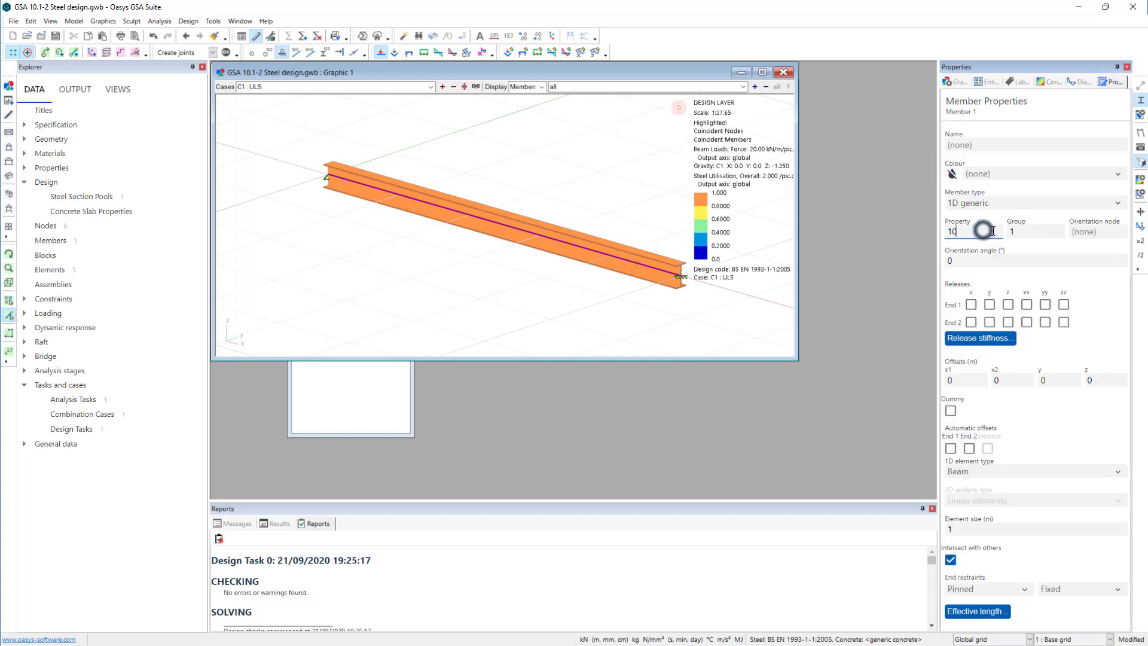
{"action": "left_click", "coordinate": [36, 91]}
{"action": "left_click", "coordinate": [25, 168]}
{"action": "double_click", "coordinate": [77, 182]}
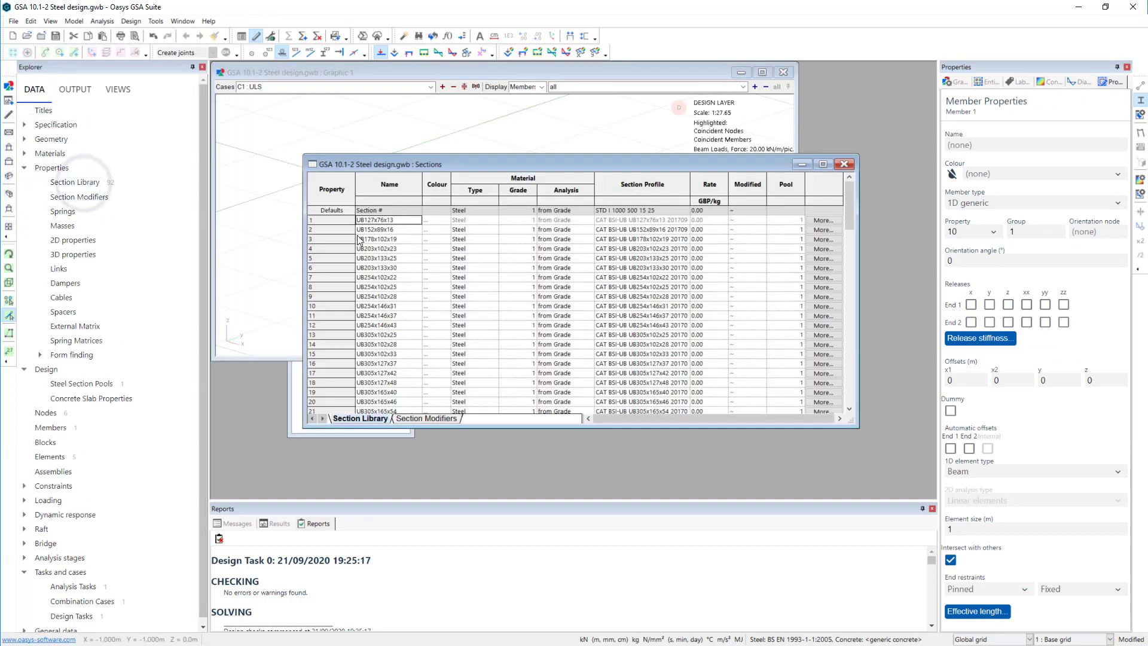
{"action": "left_click", "coordinate": [846, 164]}
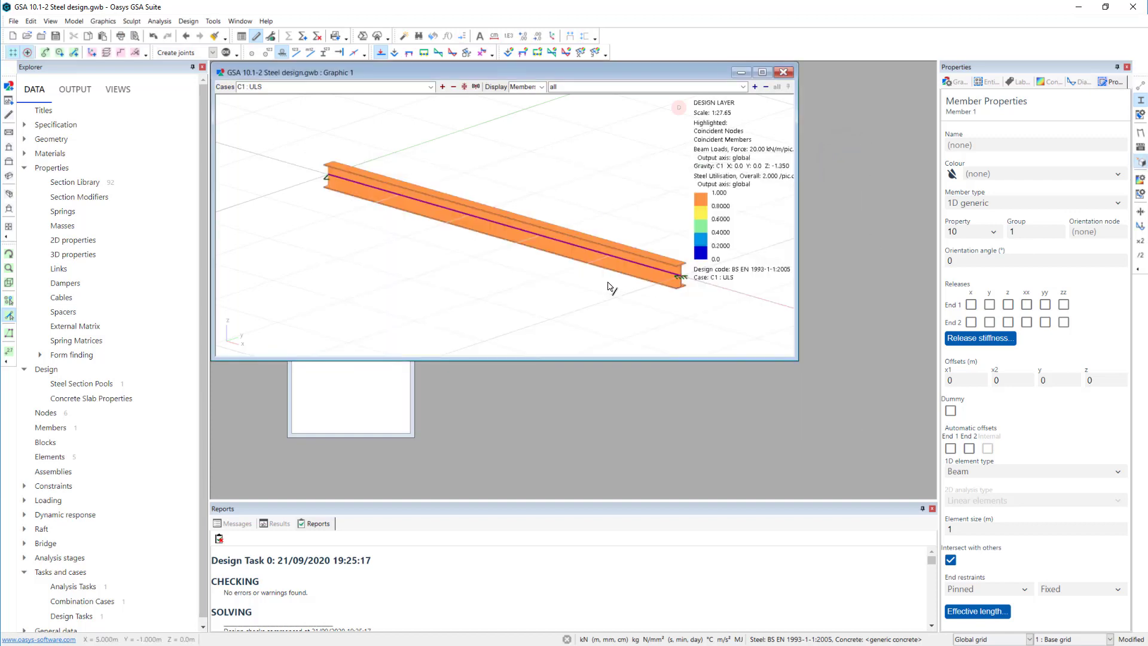
{"action": "left_click", "coordinate": [280, 524]}
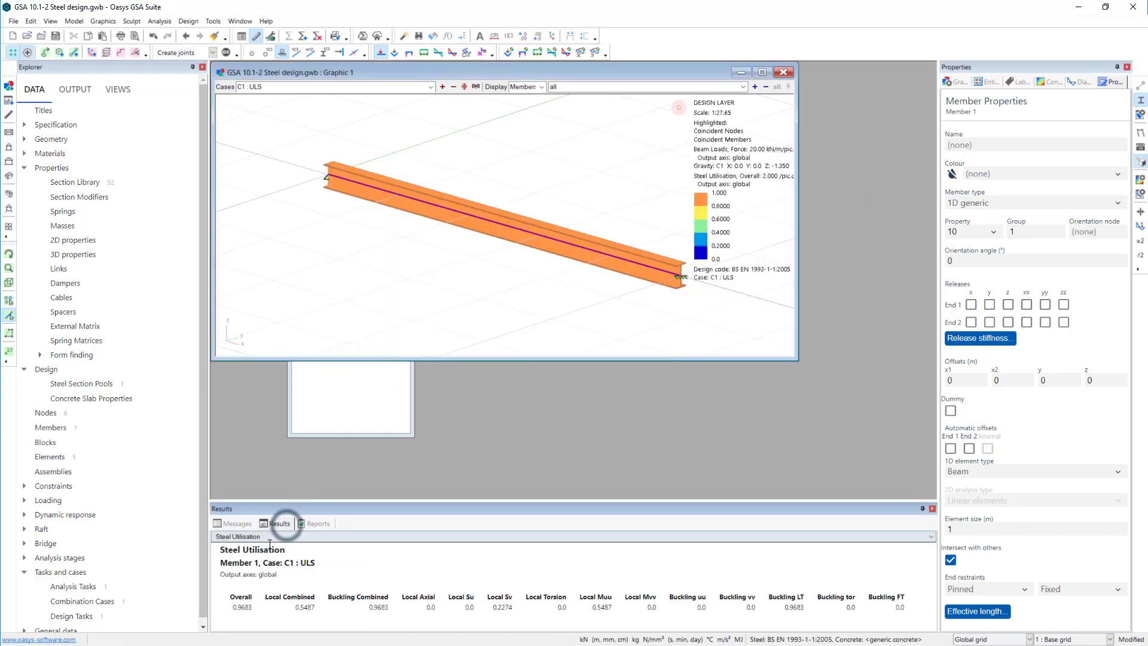
{"action": "left_click", "coordinate": [523, 232]}
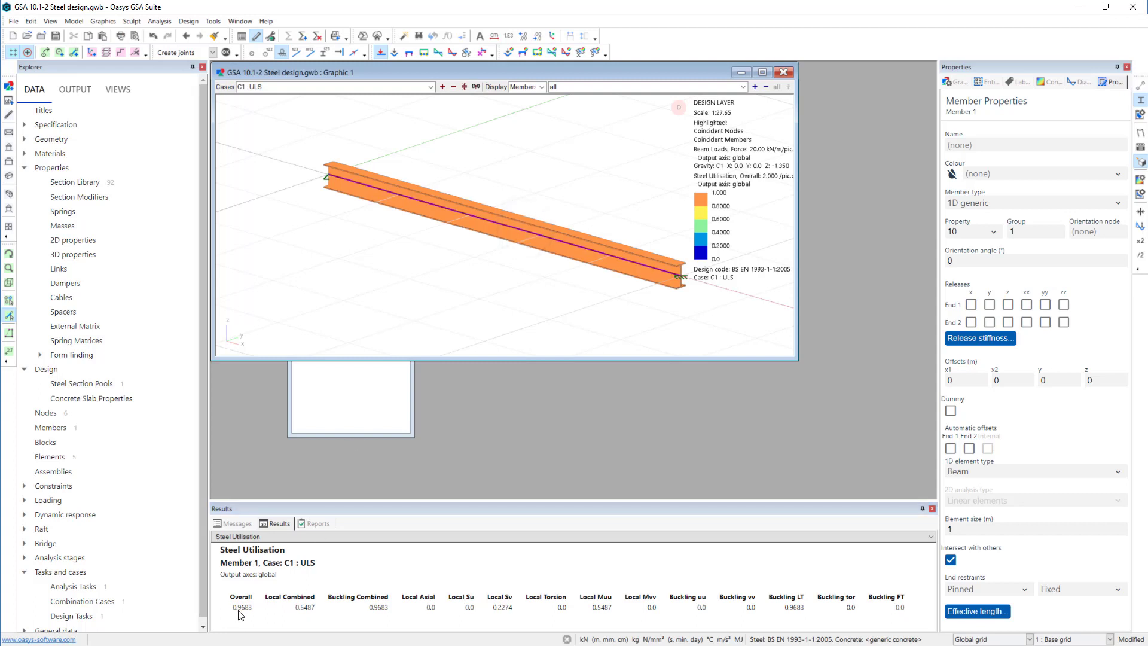